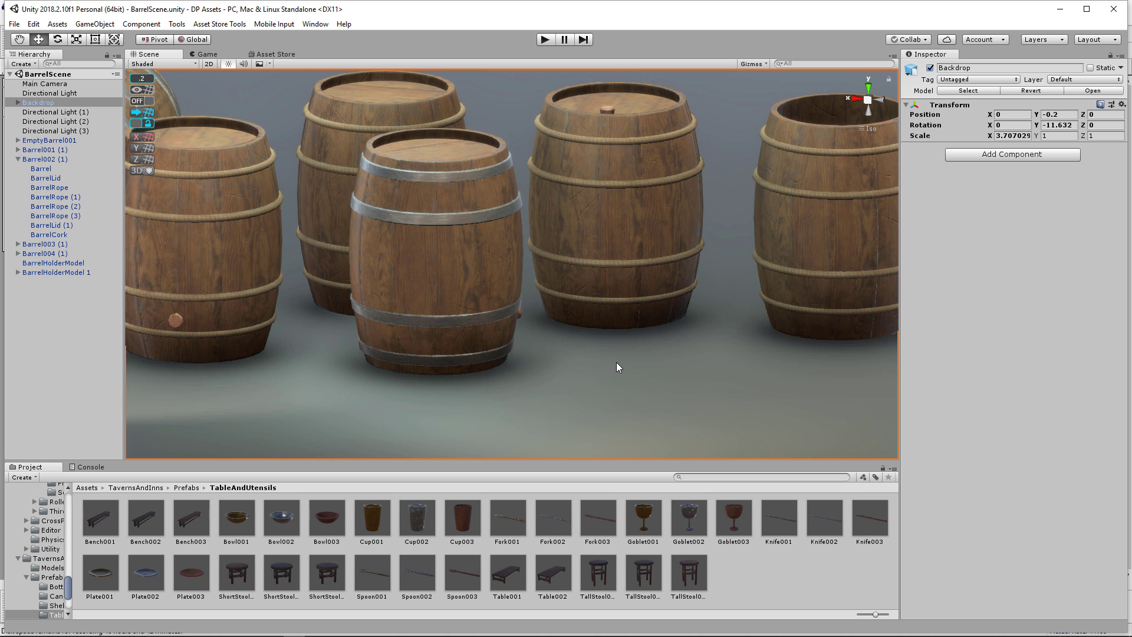
- Inspect the textured Unity barrel scene from several angles, then bring up Blender with the untextured barrel
{"action": "scroll", "coordinate": [589, 342], "scroll_direction": "down", "scroll_amount": 3}
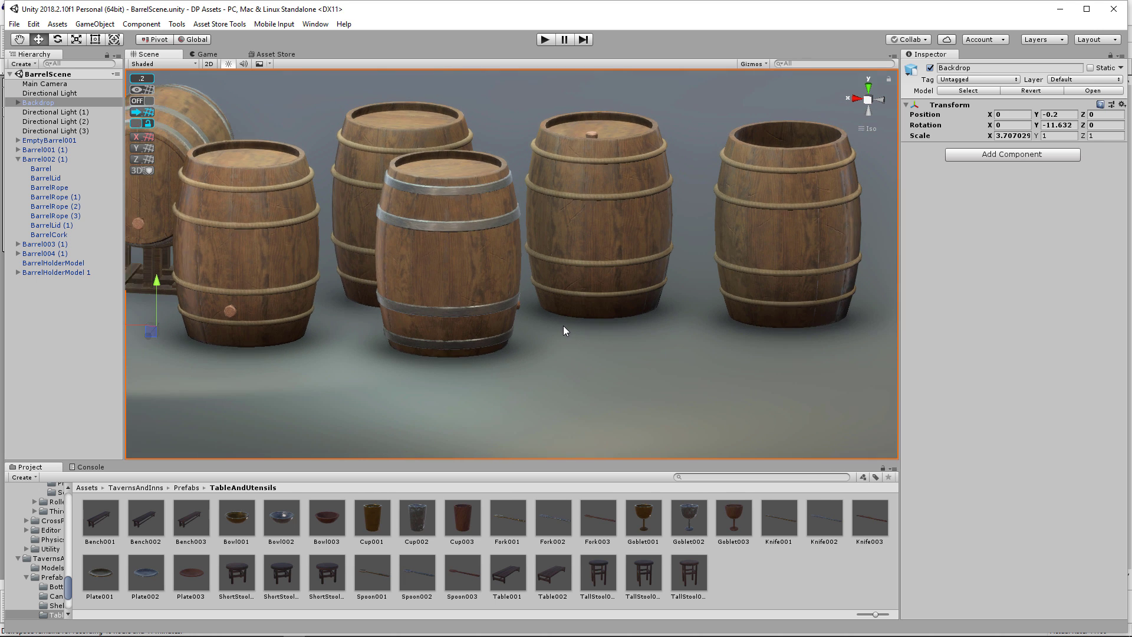
{"action": "left_click_drag", "start_coordinate": [555, 331], "coordinate": [571, 339], "text": "alt"}
{"action": "scroll", "coordinate": [571, 339], "scroll_direction": "down", "scroll_amount": 2}
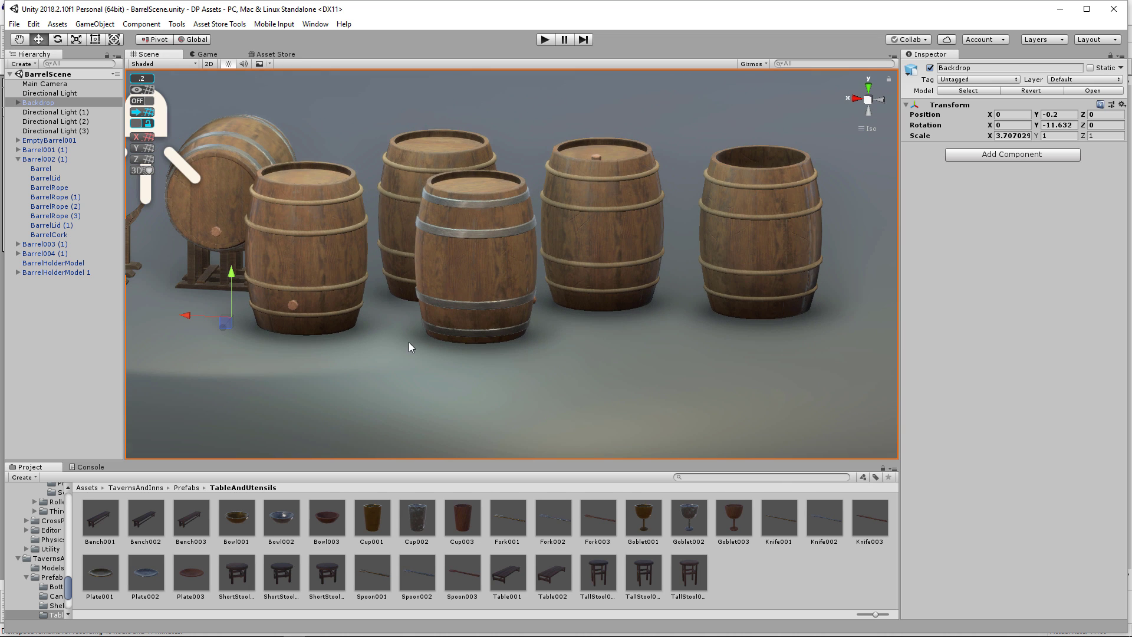
{"action": "scroll", "coordinate": [409, 346], "scroll_direction": "up", "scroll_amount": 4}
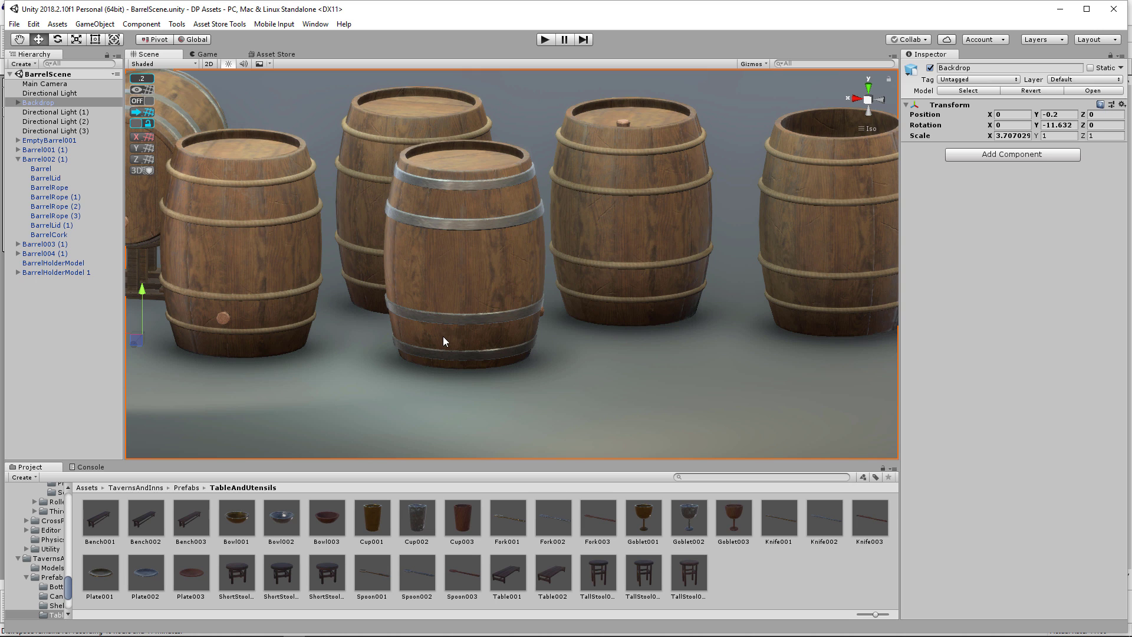
{"action": "scroll", "coordinate": [436, 323], "scroll_direction": "down", "scroll_amount": 1}
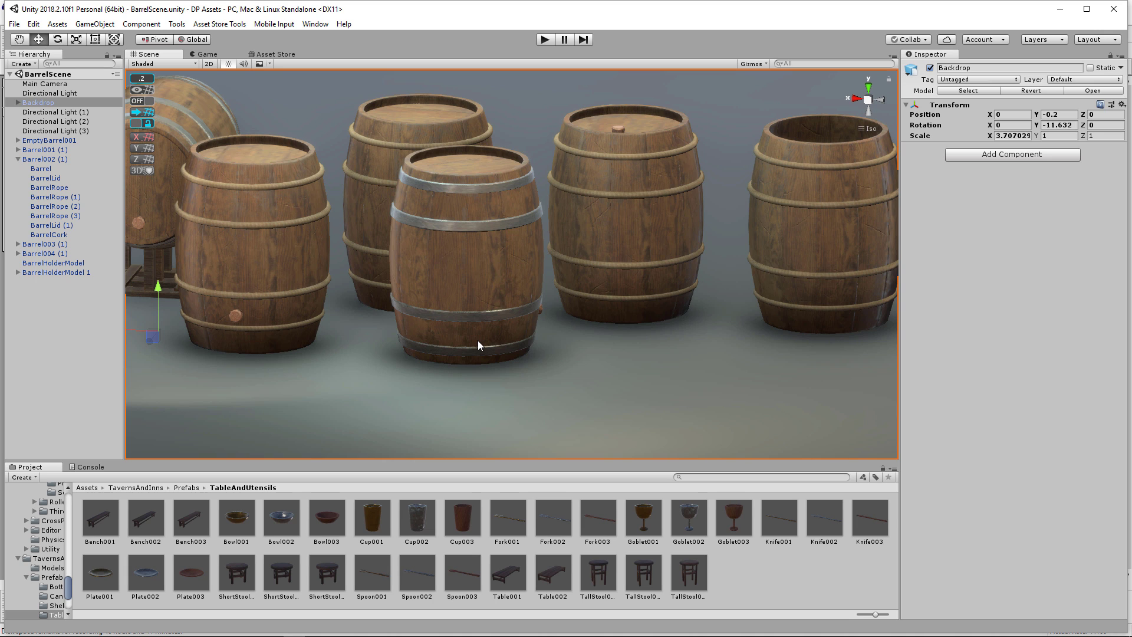
{"action": "mouse_move", "coordinate": [542, 634]}
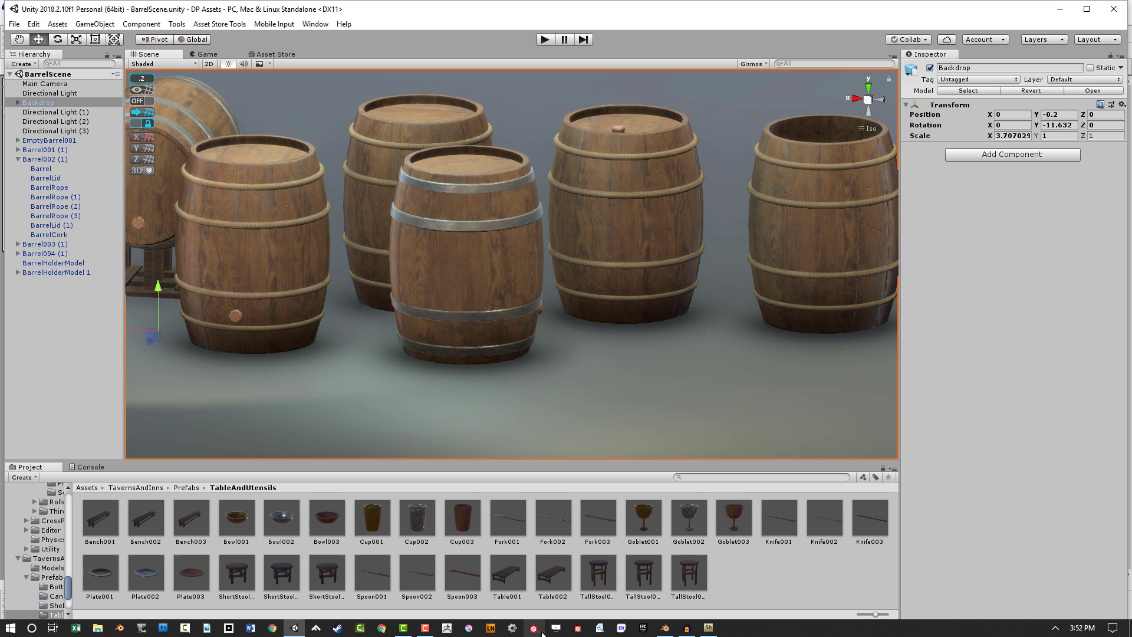
{"action": "left_click", "coordinate": [665, 627]}
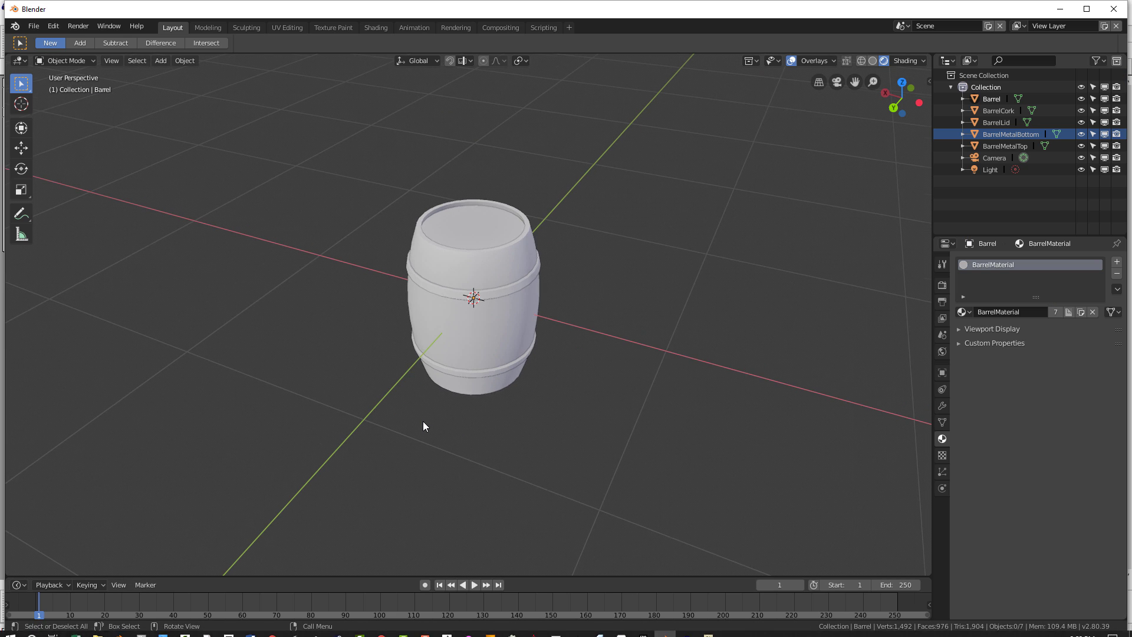
{"action": "scroll", "coordinate": [423, 422], "scroll_direction": "up", "scroll_amount": 2}
{"action": "middle_click_drag", "start_coordinate": [348, 386], "coordinate": [401, 426]}
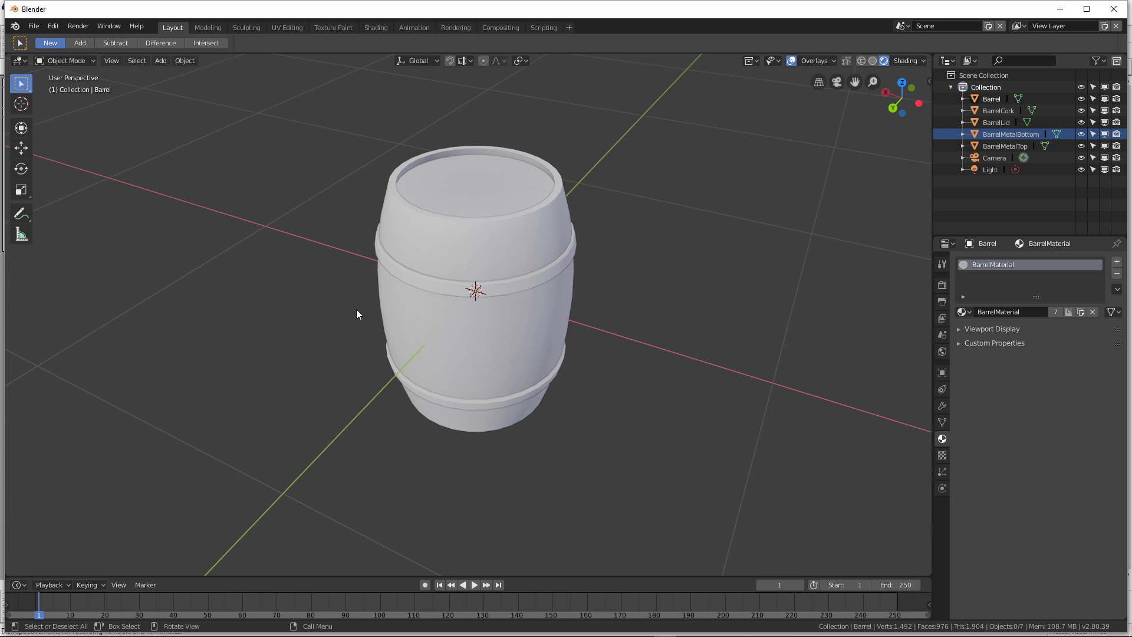
{"action": "scroll", "coordinate": [366, 314], "scroll_direction": "down", "scroll_amount": 1}
{"action": "scroll", "coordinate": [366, 314], "scroll_direction": "up", "scroll_amount": 2}
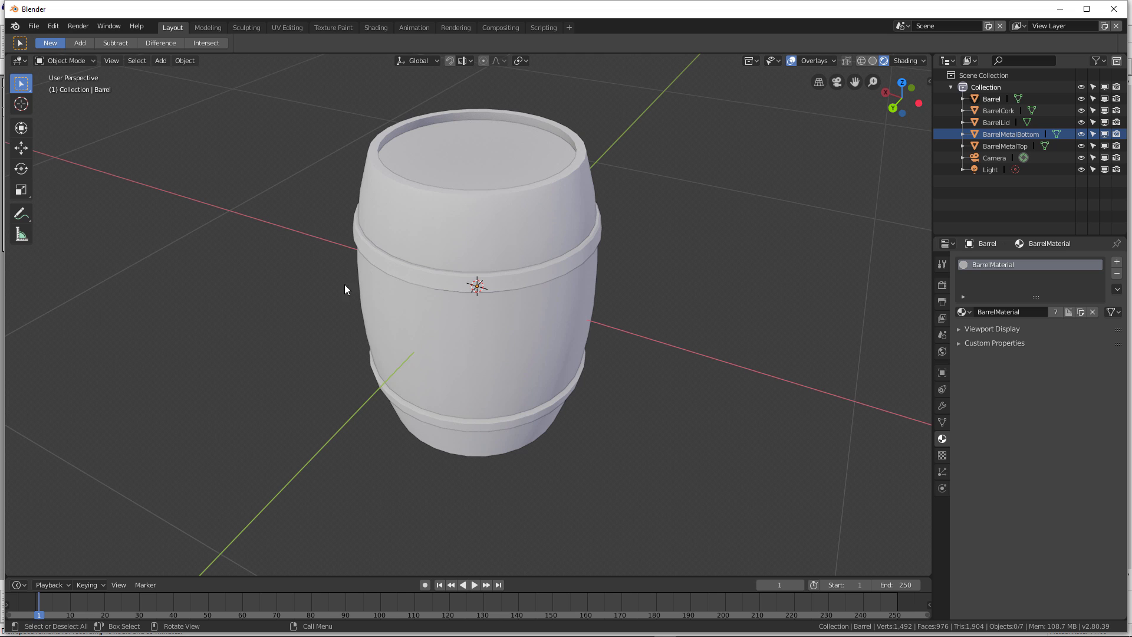
{"action": "left_click", "coordinate": [28, 26]}
- Compare wireframe and solid shading, then set the render engine to Eevee
{"action": "left_click", "coordinate": [862, 62]}
{"action": "left_click", "coordinate": [871, 62]}
{"action": "left_click", "coordinate": [864, 62]}
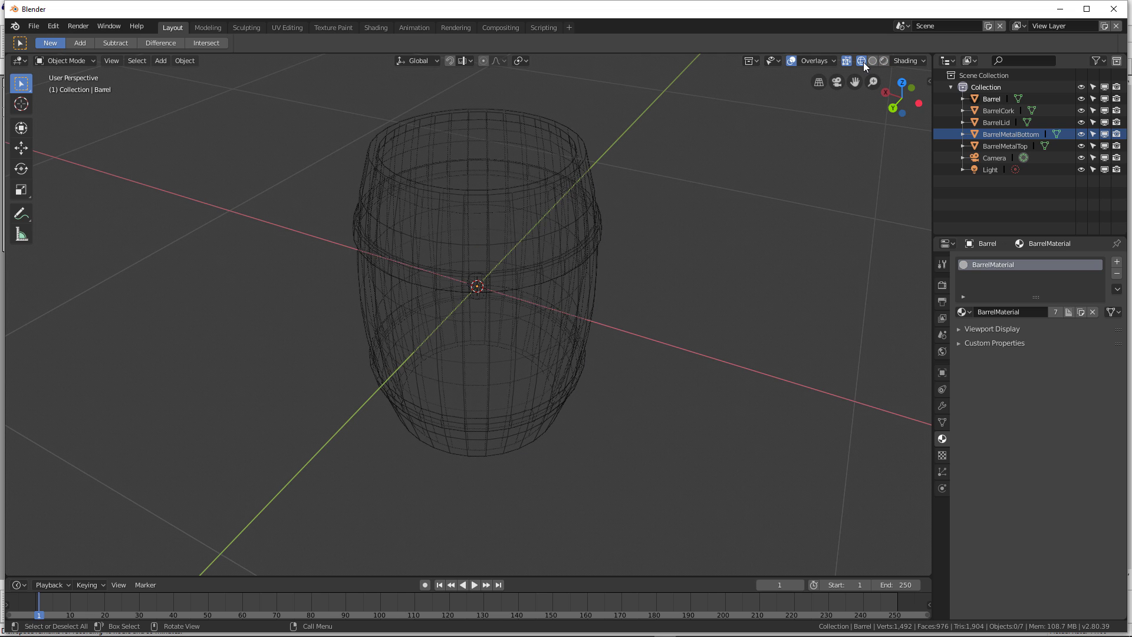
{"action": "left_click", "coordinate": [872, 62]}
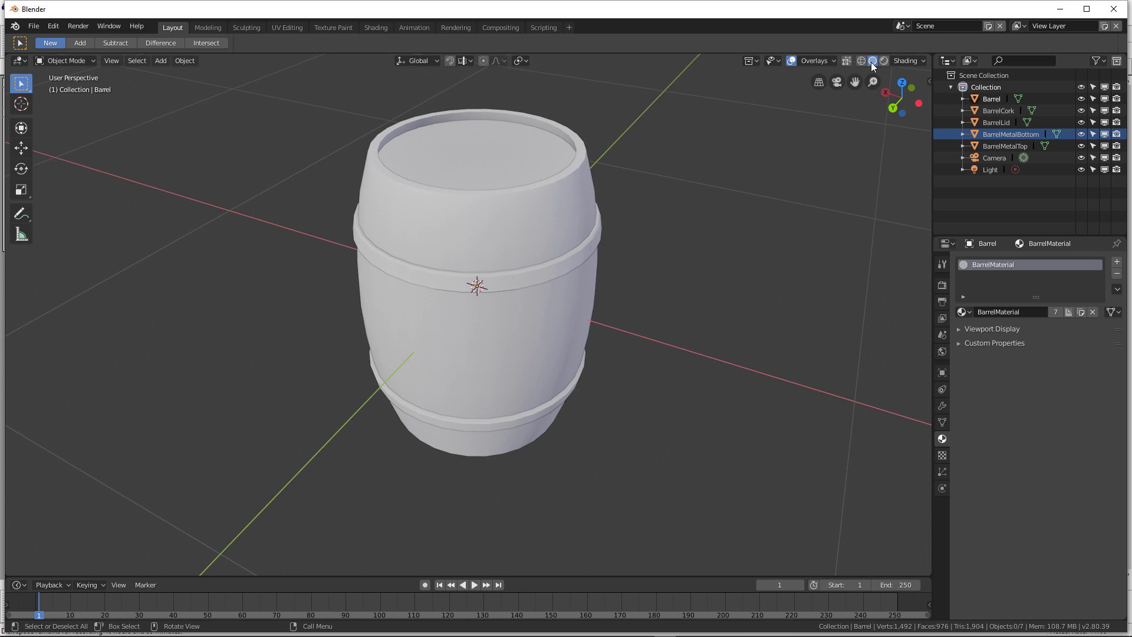
{"action": "left_click", "coordinate": [942, 285]}
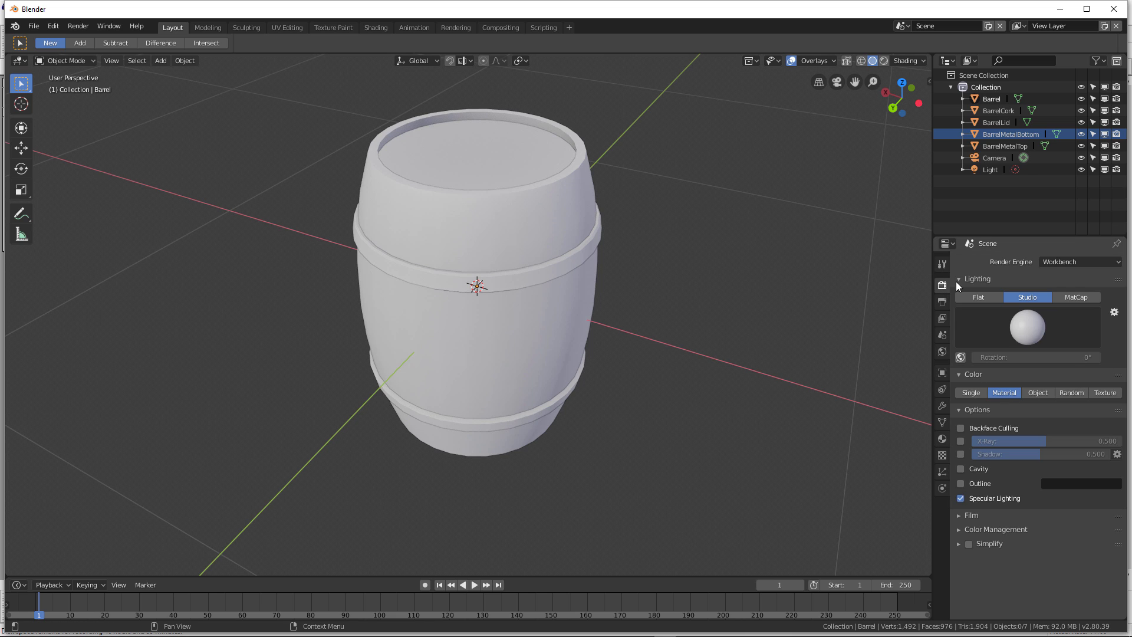
{"action": "left_click", "coordinate": [1064, 260]}
{"action": "left_click", "coordinate": [1056, 248]}
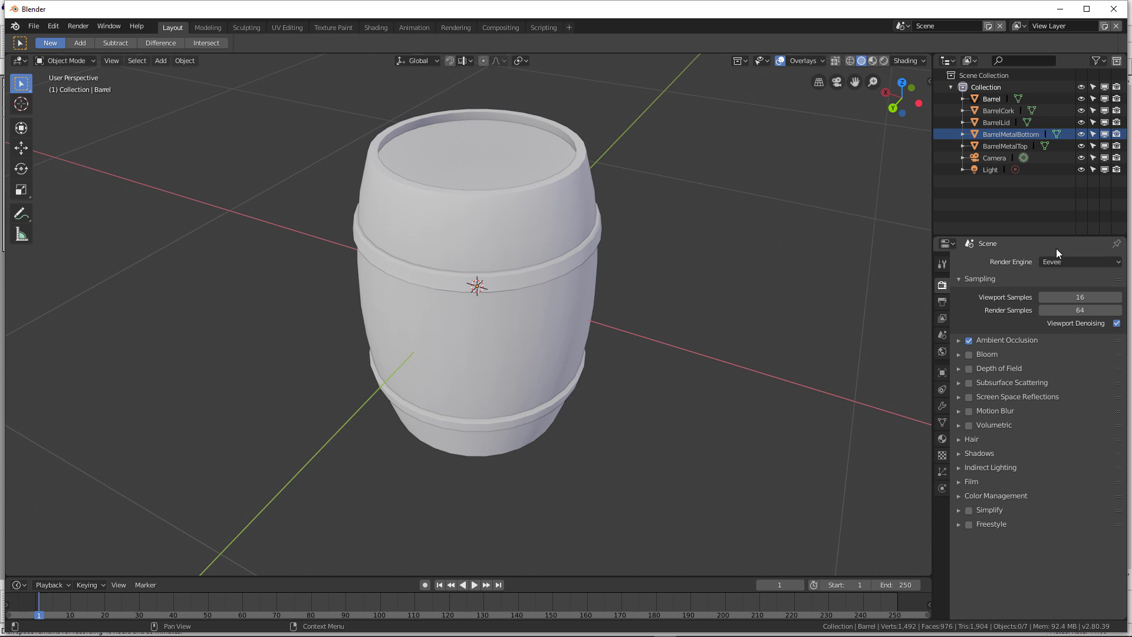
- Compare Material Preview and Rendered shading of the barrel under Eevee while orbiting
{"action": "left_click", "coordinate": [873, 60]}
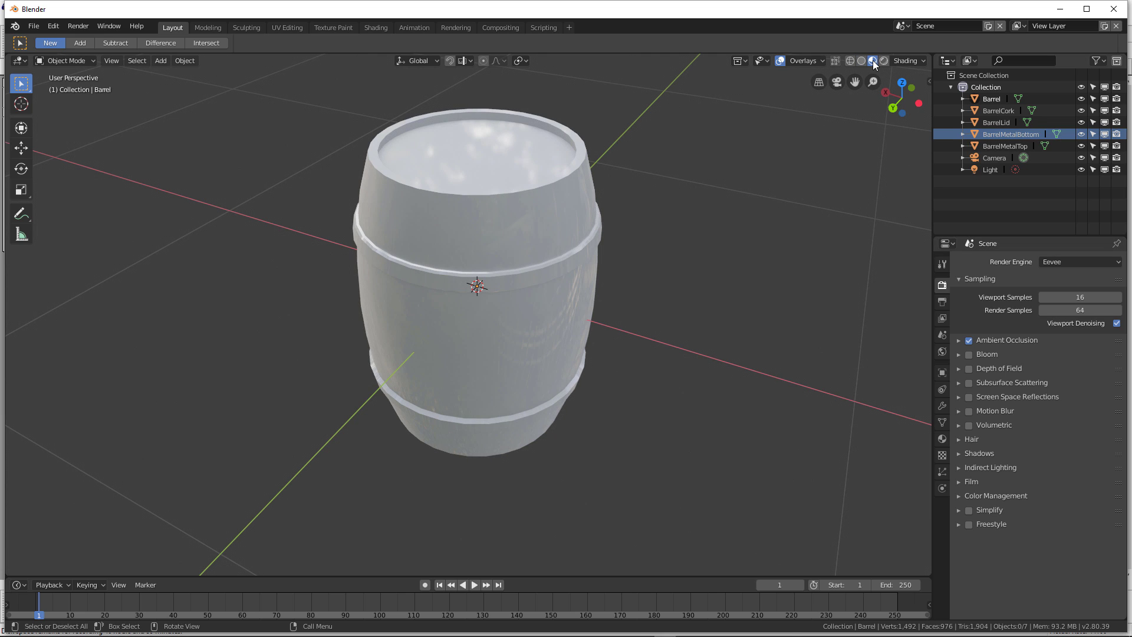
{"action": "left_click", "coordinate": [884, 60]}
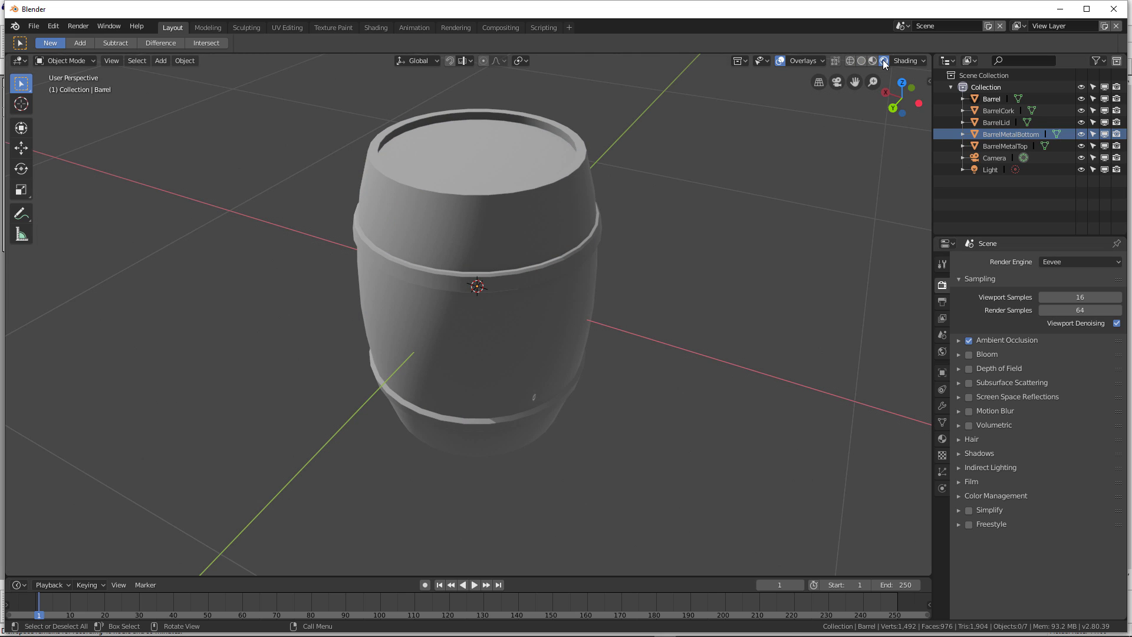
{"action": "left_click", "coordinate": [862, 60]}
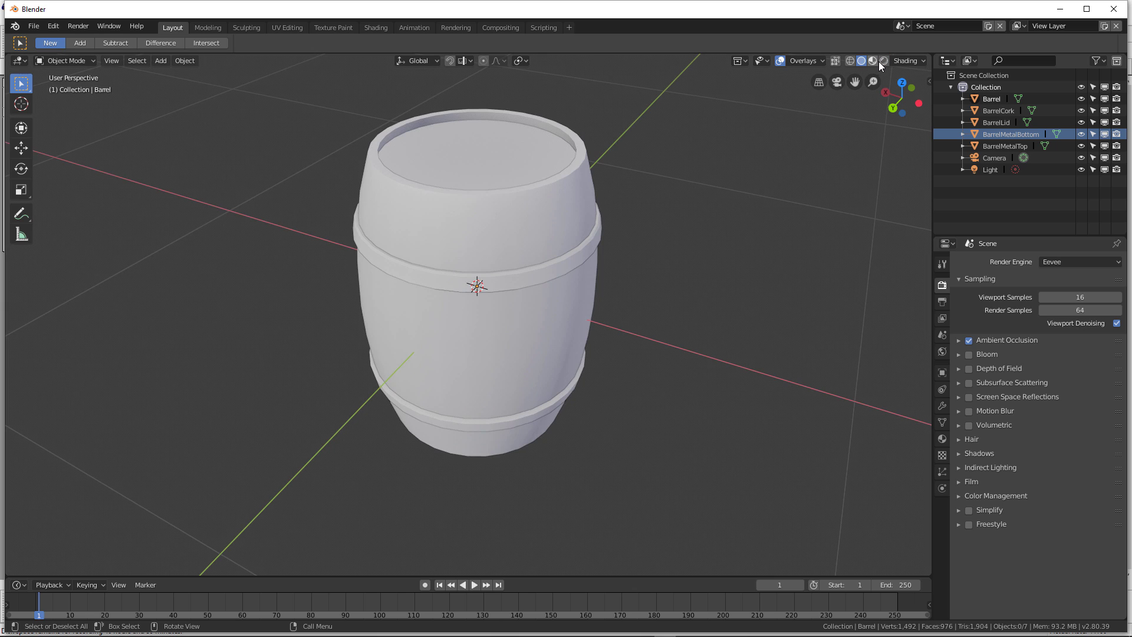
{"action": "left_click", "coordinate": [882, 62]}
{"action": "left_click", "coordinate": [869, 62]}
{"action": "left_click", "coordinate": [884, 61]}
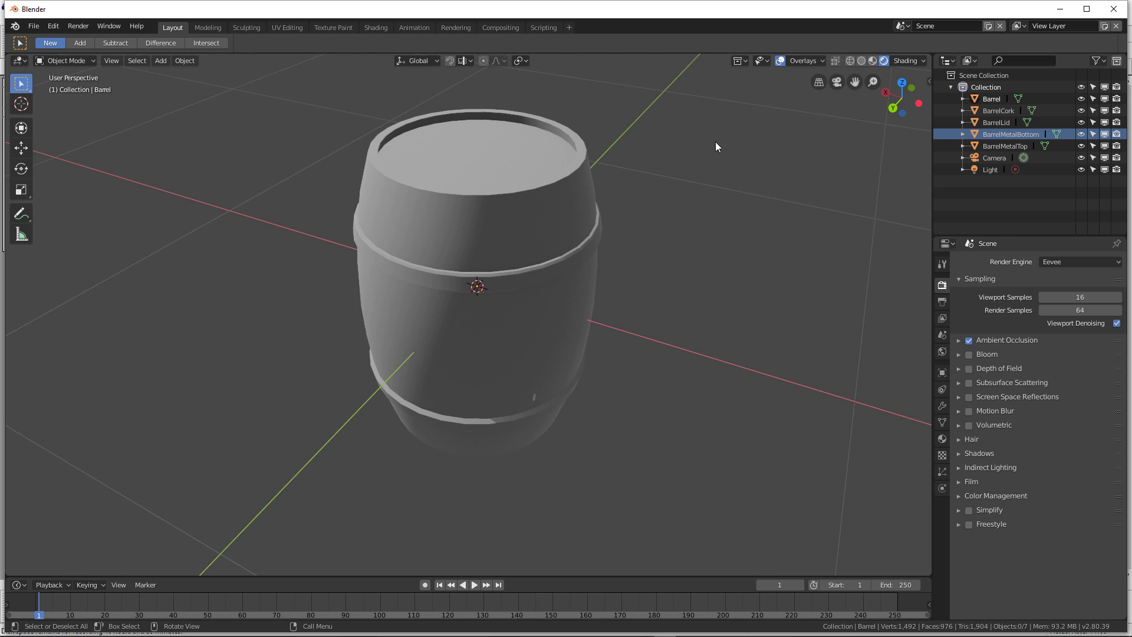
{"action": "middle_click_drag", "start_coordinate": [715, 146], "coordinate": [843, 96]}
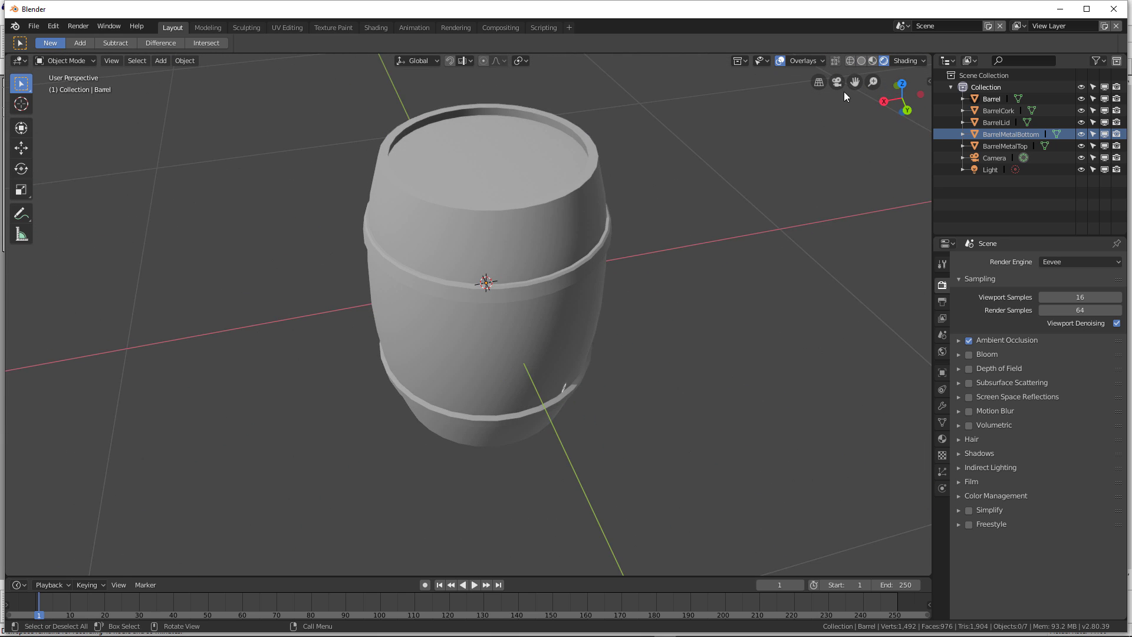
{"action": "left_click", "coordinate": [872, 61]}
{"action": "middle_click_drag", "start_coordinate": [497, 201], "coordinate": [678, 224]}
- Switch the render engine to Cycles and compare rendered and material-preview views of the barrel
{"action": "left_click", "coordinate": [1048, 262]}
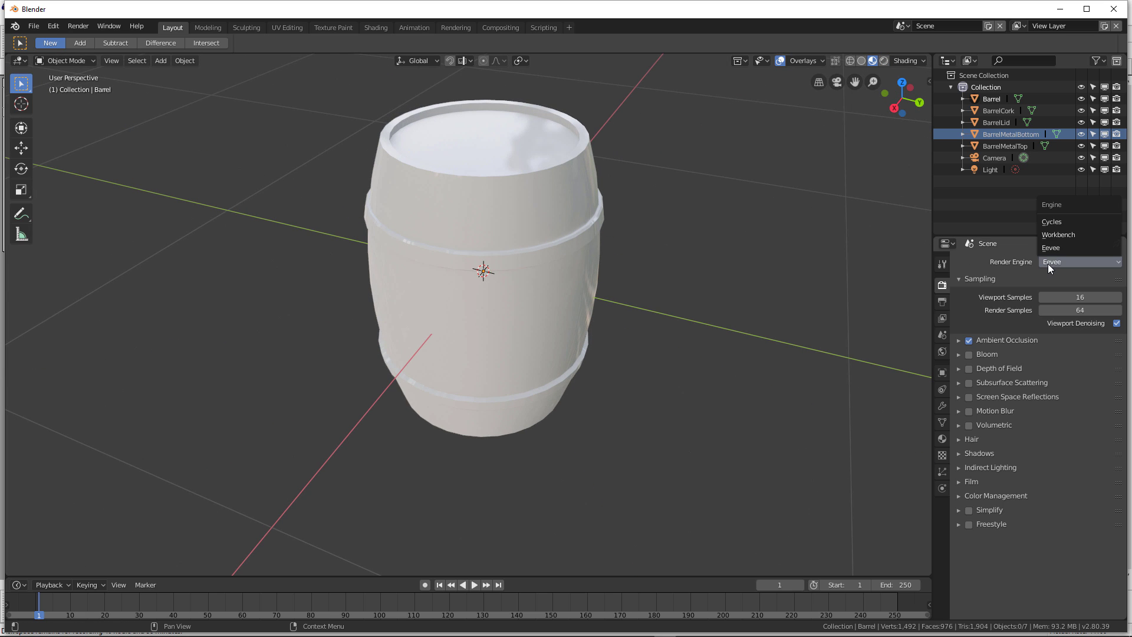
{"action": "left_click", "coordinate": [1054, 222]}
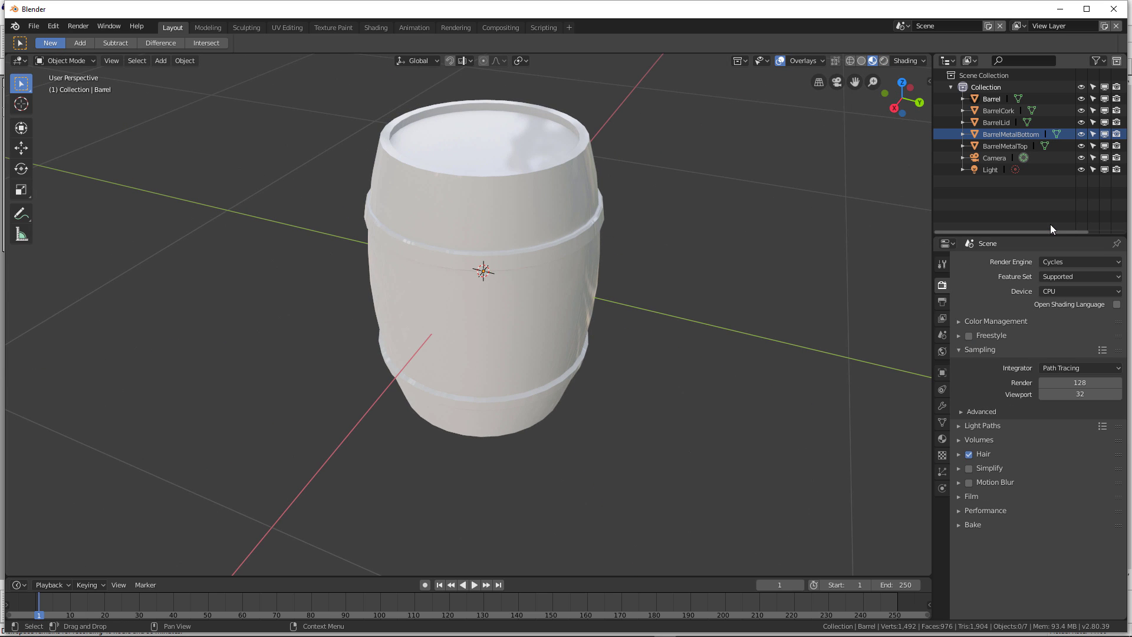
{"action": "left_click", "coordinate": [884, 61]}
{"action": "middle_click_drag", "start_coordinate": [761, 165], "coordinate": [575, 228]}
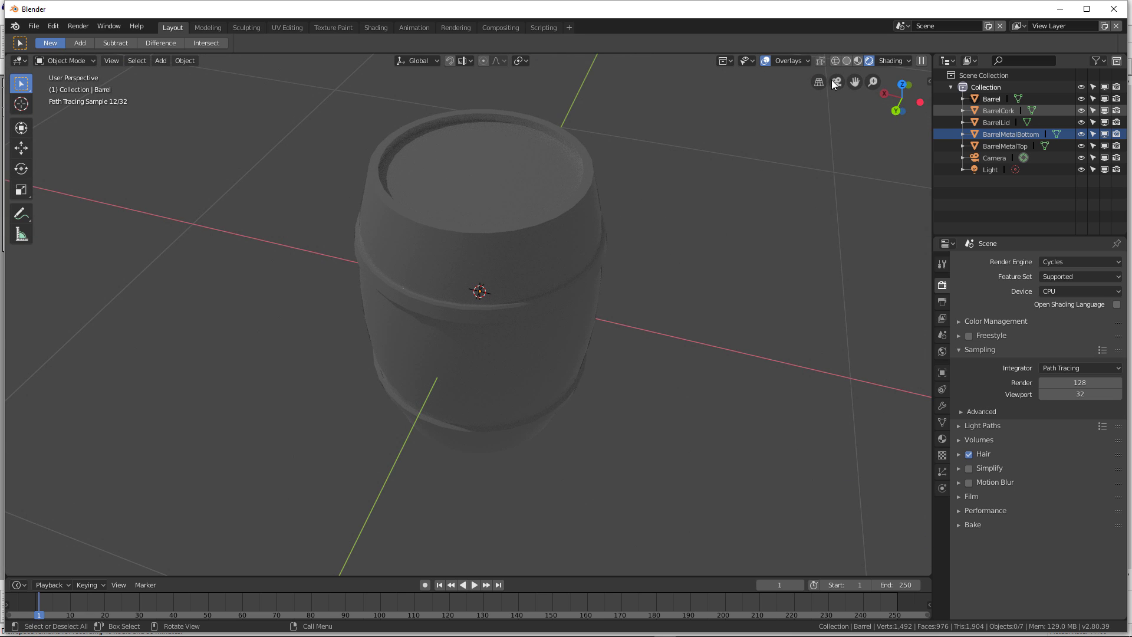
{"action": "left_click", "coordinate": [858, 61]}
{"action": "mouse_move", "coordinate": [395, 207]}
{"action": "middle_mouse_down"}
{"action": "mouse_move", "coordinate": [522, 188]}
{"action": "mouse_move", "coordinate": [492, 215]}
{"action": "mouse_move", "coordinate": [286, 200]}
{"action": "mouse_move", "coordinate": [584, 197]}
{"action": "mouse_move", "coordinate": [533, 212]}
{"action": "mouse_move", "coordinate": [560, 224]}
{"action": "middle_mouse_up"}
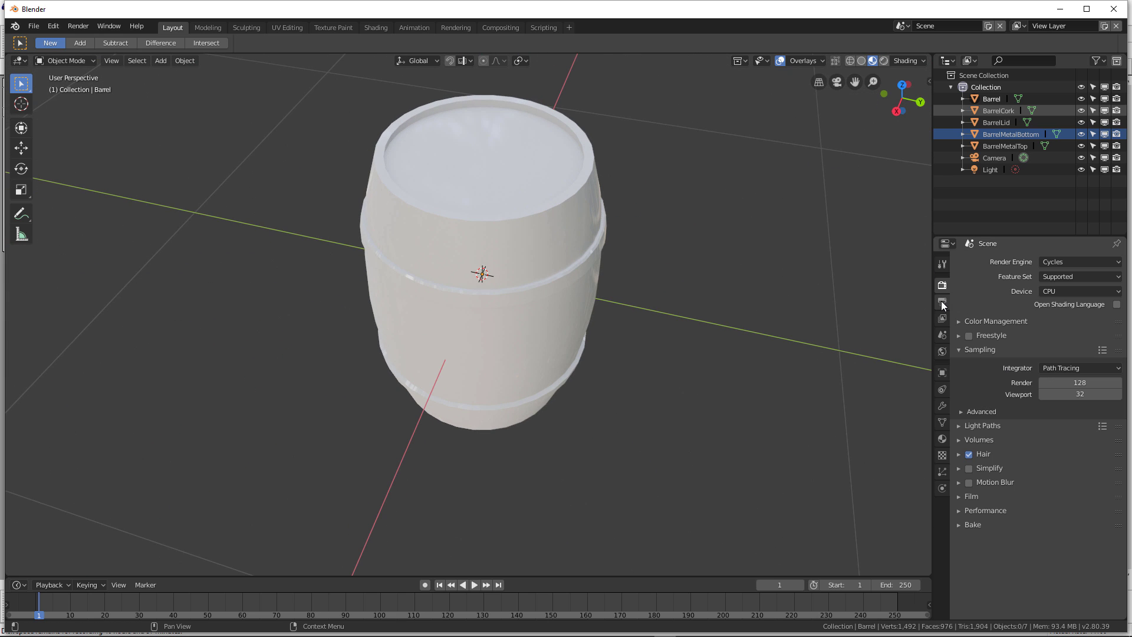
- Look over the viewport Shading options, the Output settings and the Volumes panel
{"action": "left_click", "coordinate": [908, 60]}
{"action": "left_click", "coordinate": [943, 303]}
{"action": "left_click", "coordinate": [942, 287]}
{"action": "left_click", "coordinate": [916, 61]}
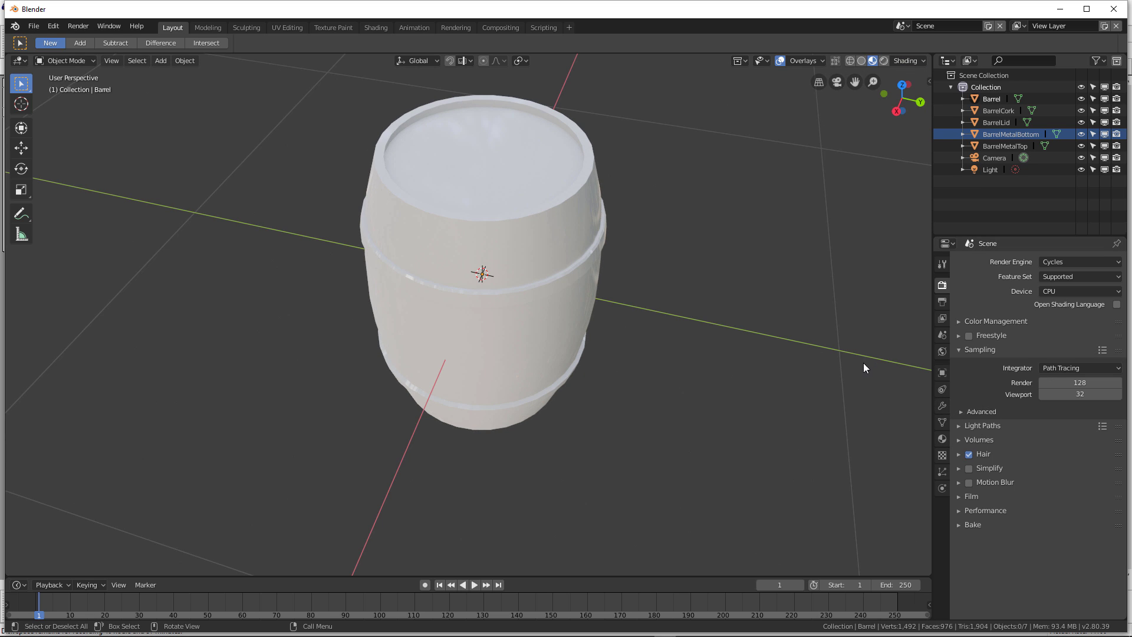
{"action": "scroll", "coordinate": [862, 363], "scroll_direction": "down", "scroll_amount": 2}
{"action": "scroll", "coordinate": [840, 352], "scroll_direction": "up", "scroll_amount": 2}
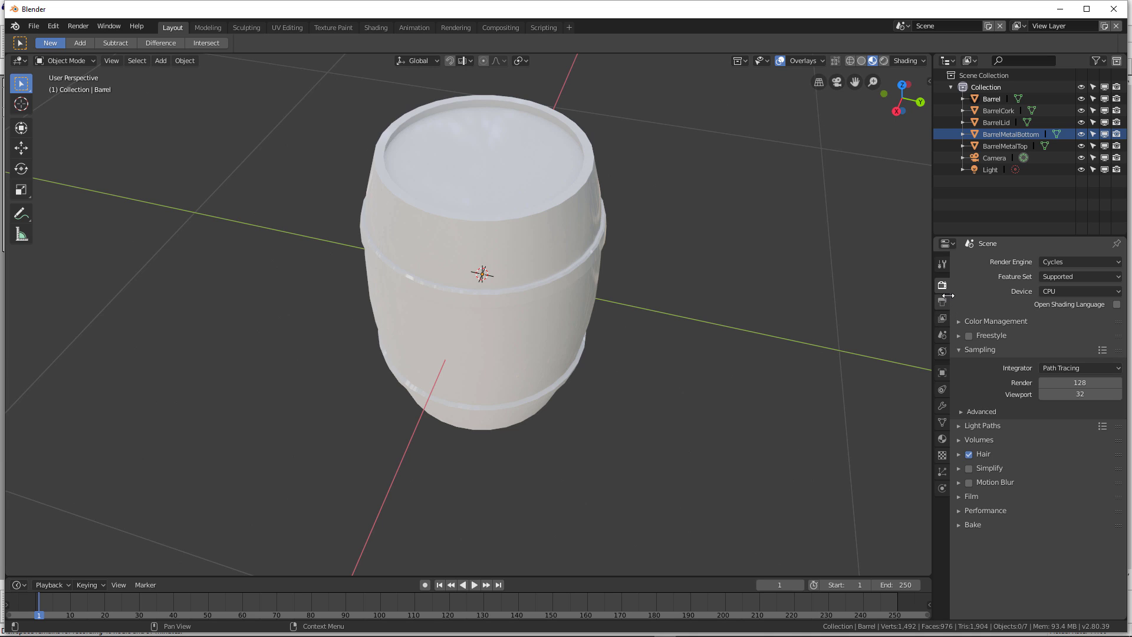
{"action": "left_click", "coordinate": [960, 440]}
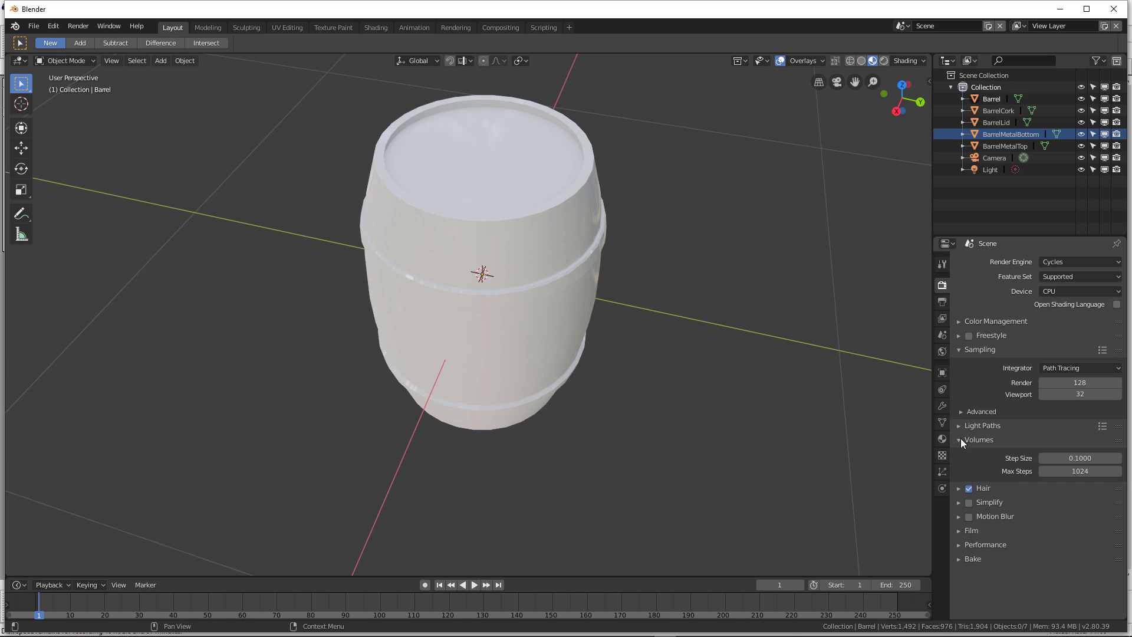
{"action": "left_click", "coordinate": [961, 440]}
- Switch the render engine back to Eevee and toggle Ambient Occlusion off and on again
{"action": "left_click", "coordinate": [1058, 261]}
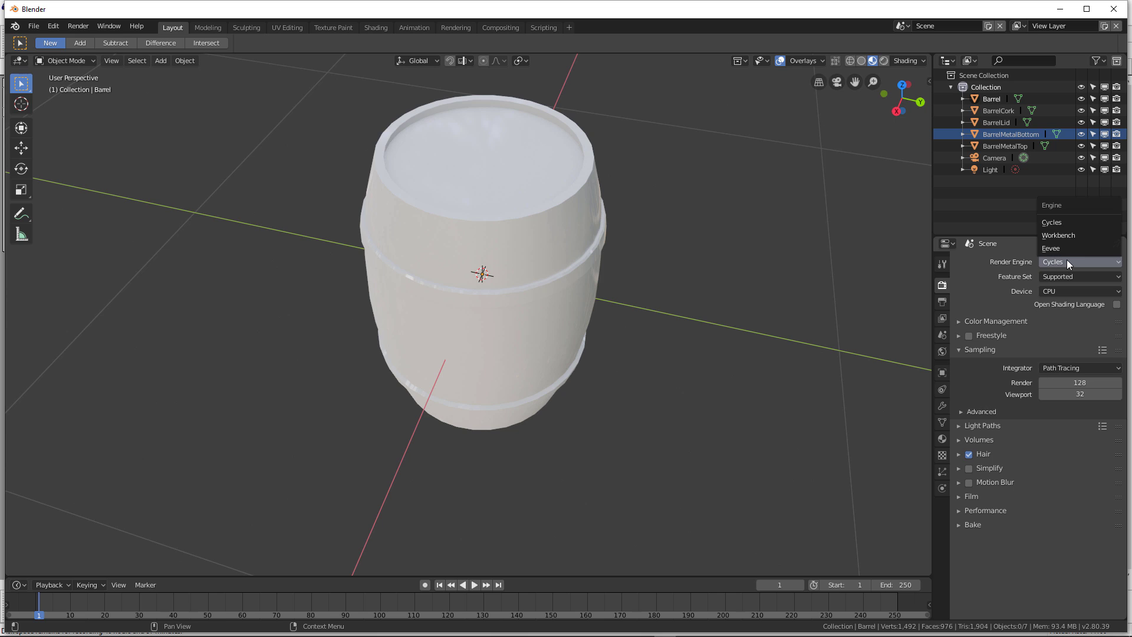
{"action": "left_click", "coordinate": [1060, 248]}
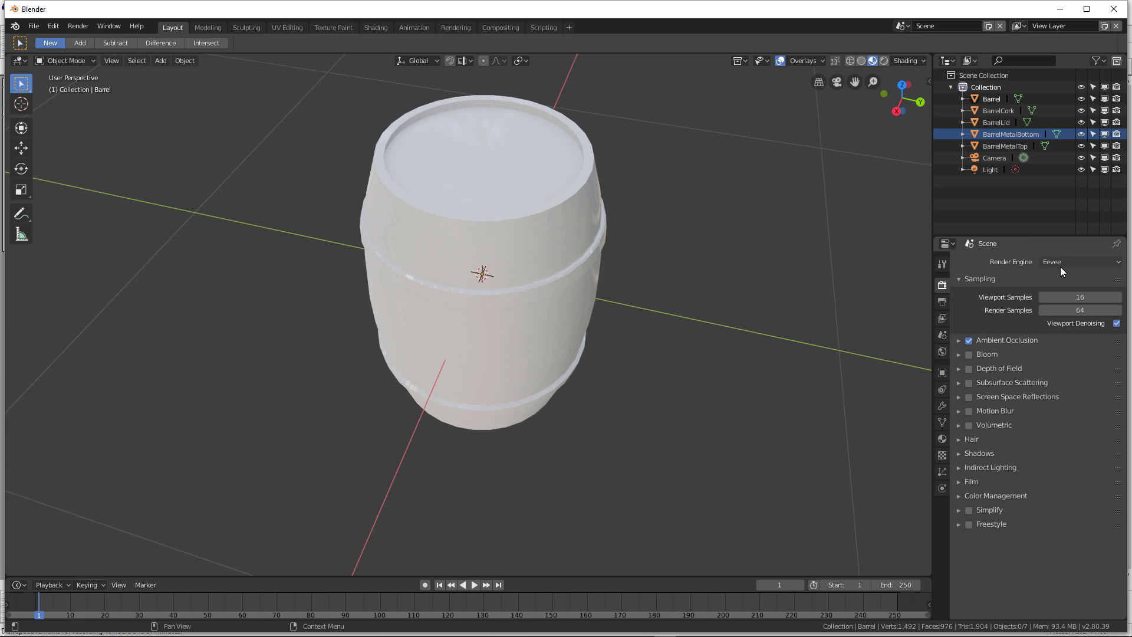
{"action": "scroll", "coordinate": [765, 309], "scroll_direction": "down", "scroll_amount": 3}
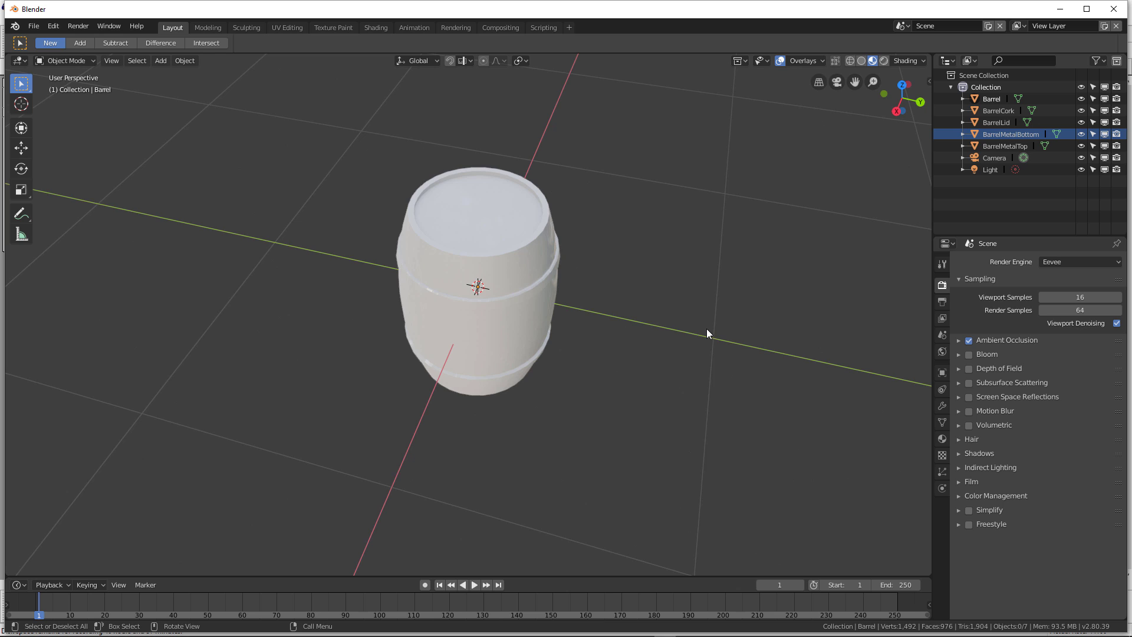
{"action": "middle_click_drag", "start_coordinate": [713, 327], "coordinate": [737, 313]}
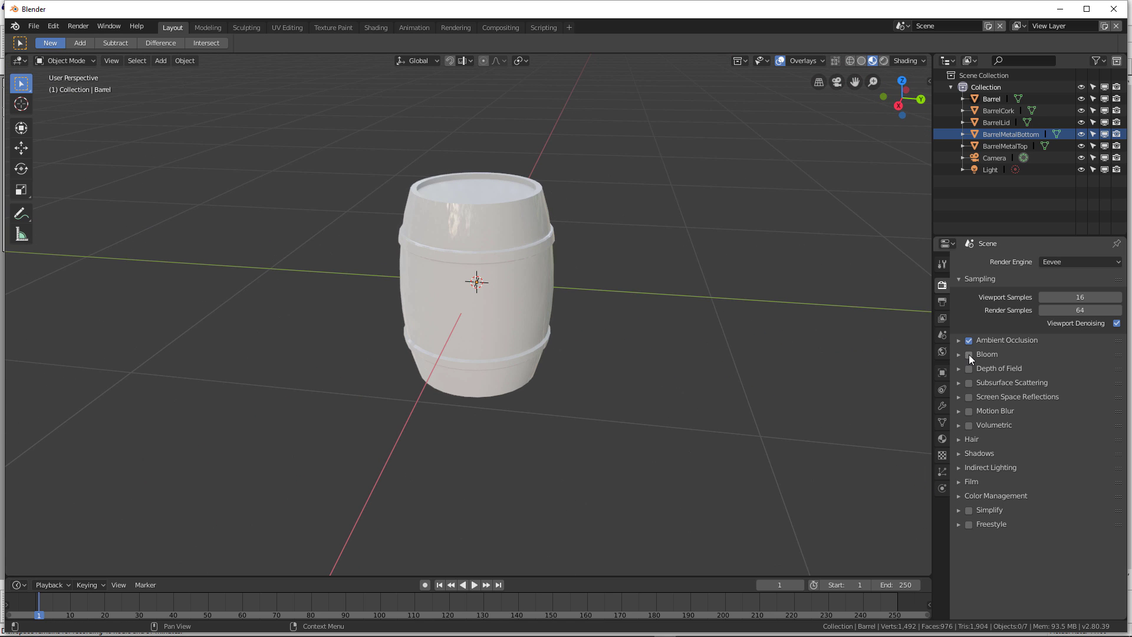
{"action": "left_click", "coordinate": [968, 340]}
{"action": "left_click", "coordinate": [968, 340]}
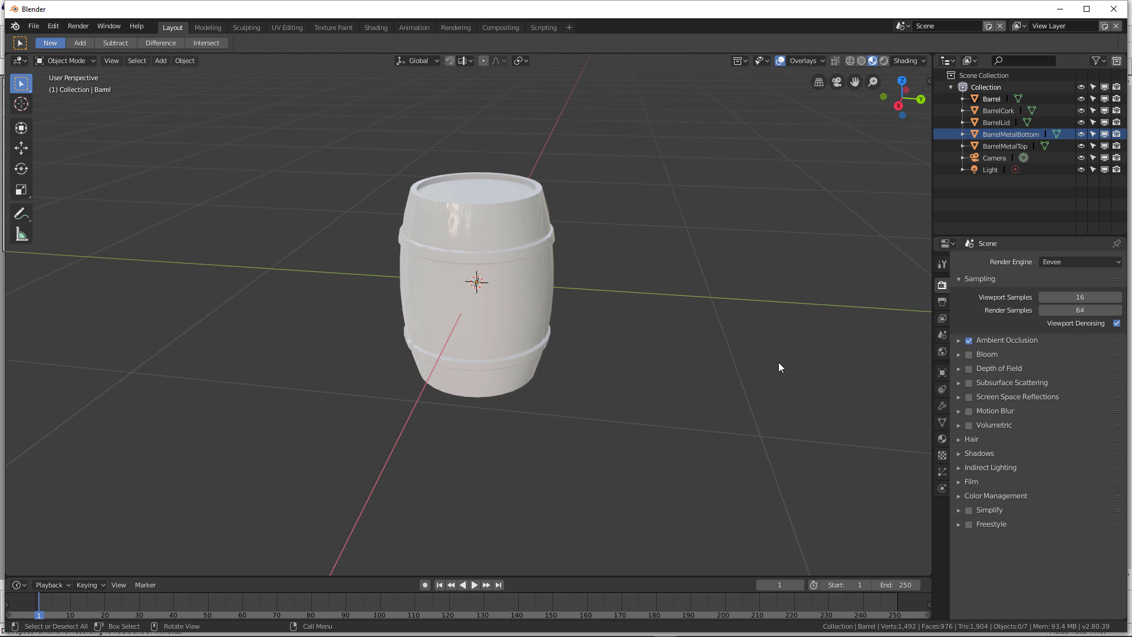
{"action": "scroll", "coordinate": [778, 362], "scroll_direction": "down", "scroll_amount": 2}
{"action": "middle_click_drag", "start_coordinate": [747, 349], "coordinate": [732, 365]}
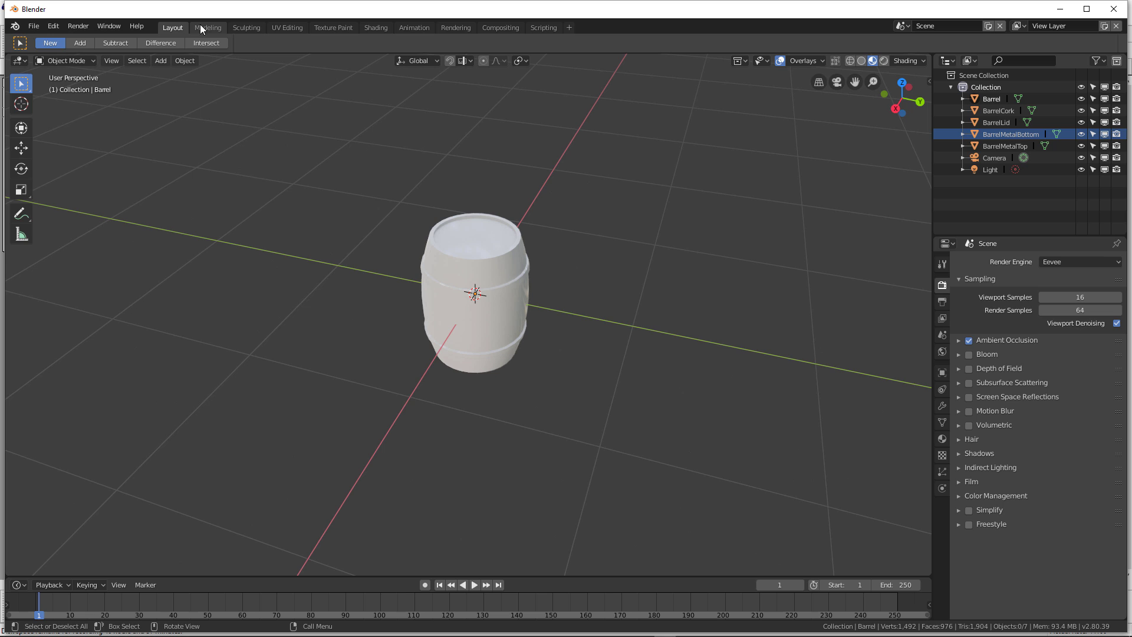
- Switch to the Shading workspace with Material Preview viewport shading
{"action": "left_click", "coordinate": [370, 27]}
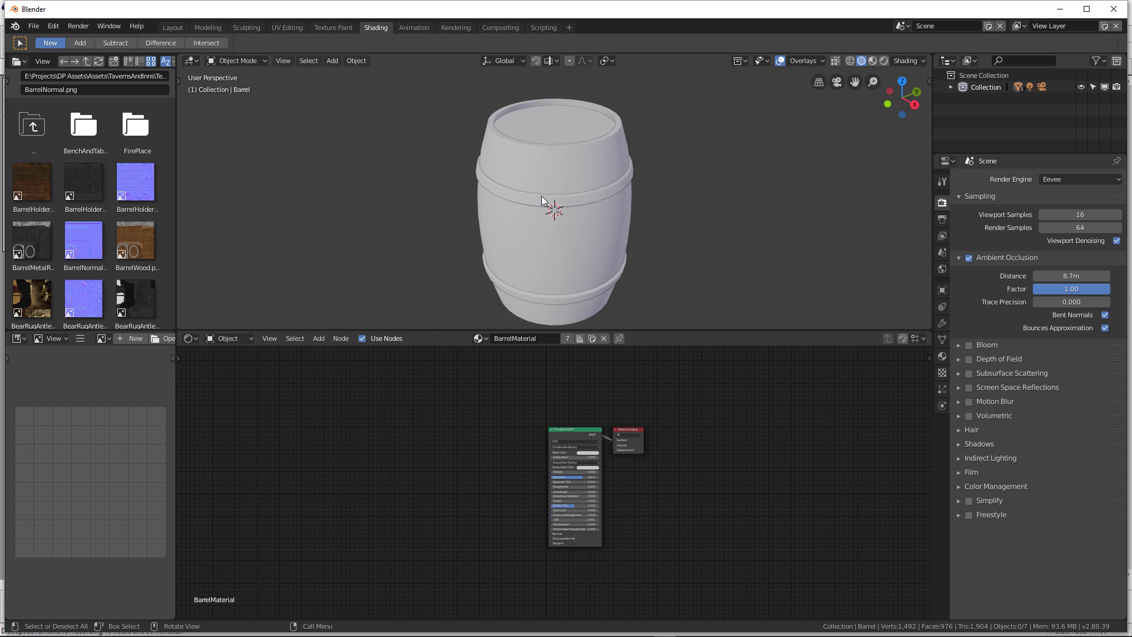
{"action": "scroll", "coordinate": [455, 253], "scroll_direction": "down", "scroll_amount": 3}
{"action": "scroll", "coordinate": [456, 254], "scroll_direction": "up", "scroll_amount": 3}
{"action": "left_click", "coordinate": [872, 60]}
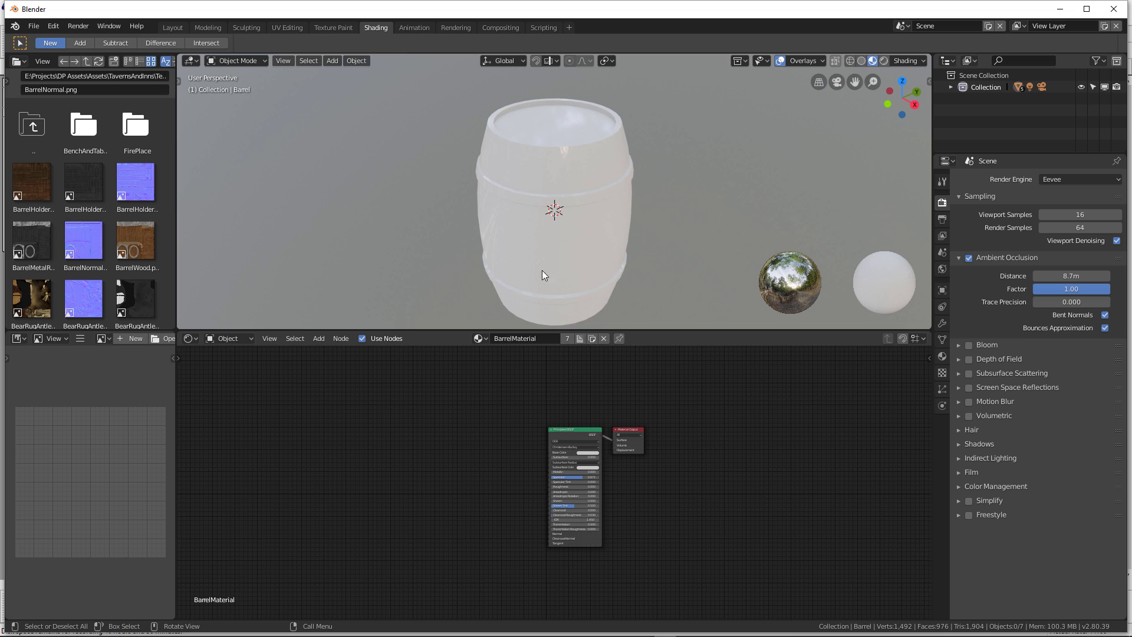
{"action": "scroll", "coordinate": [560, 455], "scroll_direction": "up", "scroll_amount": 4}
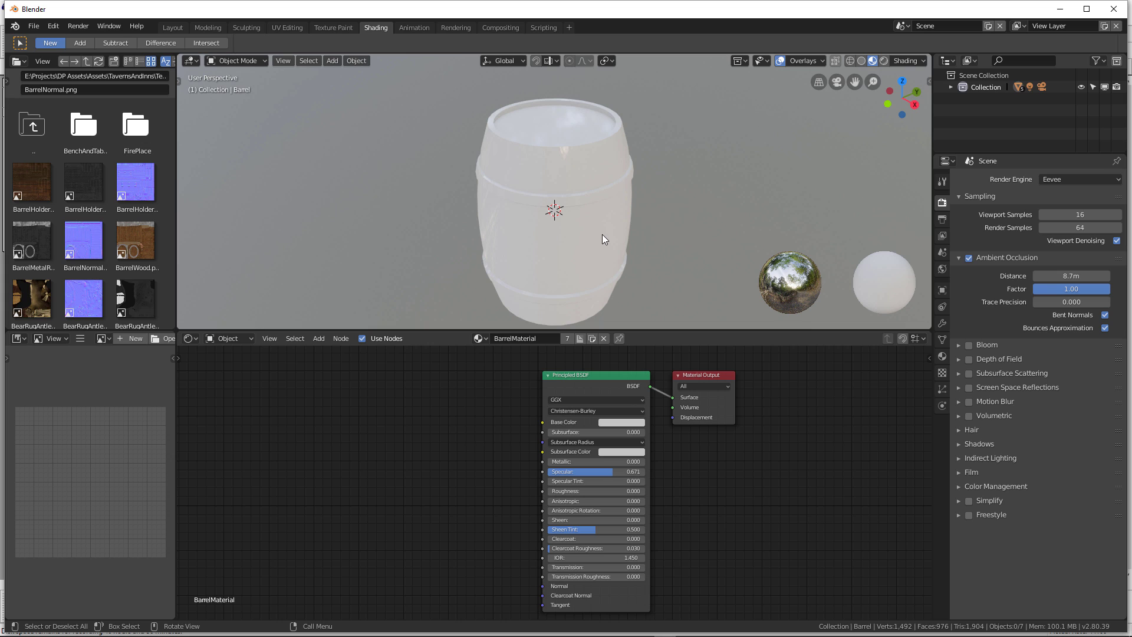
- Raise BarrelMaterial's Principled BSDF Specular to 1.000, leaving Metallic unchanged
{"action": "left_click", "coordinate": [942, 356]}
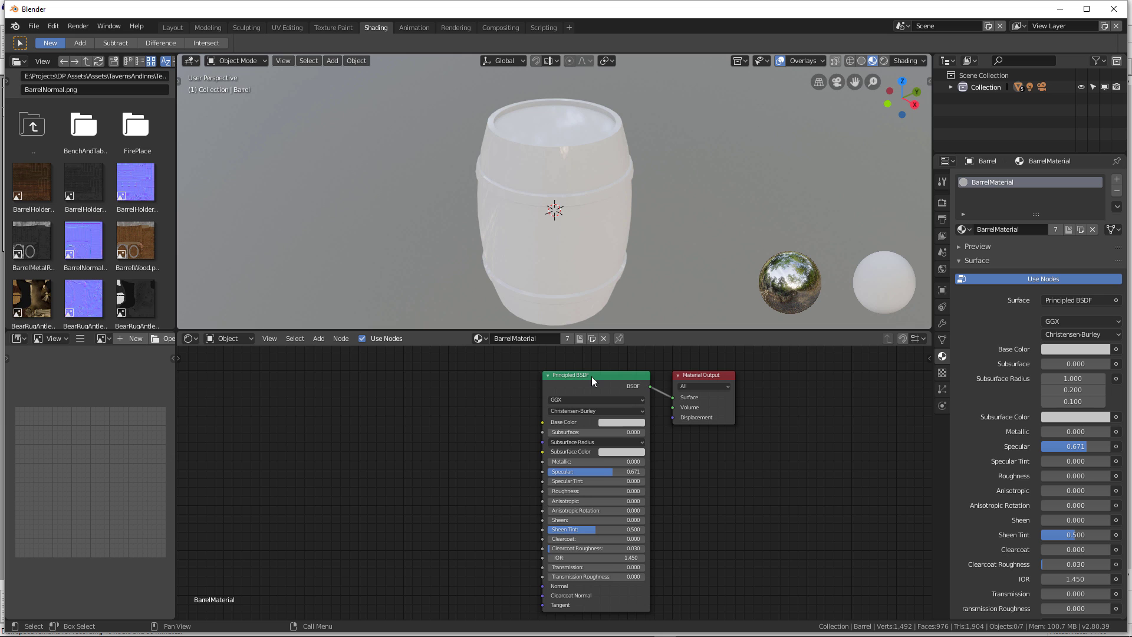
{"action": "scroll", "coordinate": [529, 453], "scroll_direction": "down", "scroll_amount": 1}
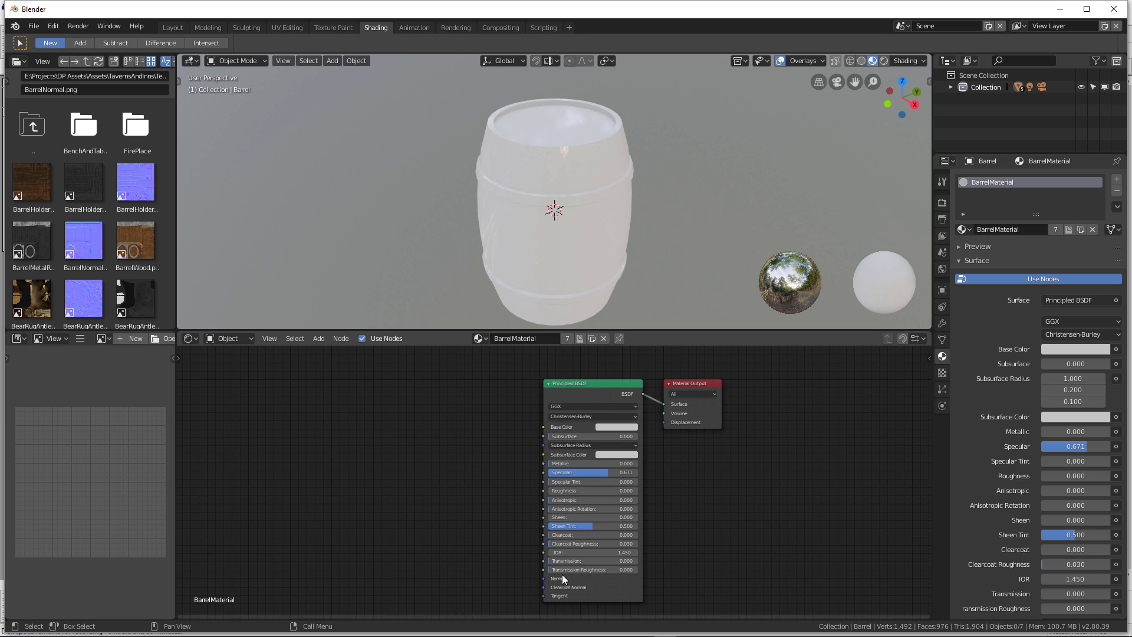
{"action": "scroll", "coordinate": [575, 517], "scroll_direction": "up", "scroll_amount": 1}
{"action": "left_click_drag", "start_coordinate": [595, 471], "coordinate": [655, 470]}
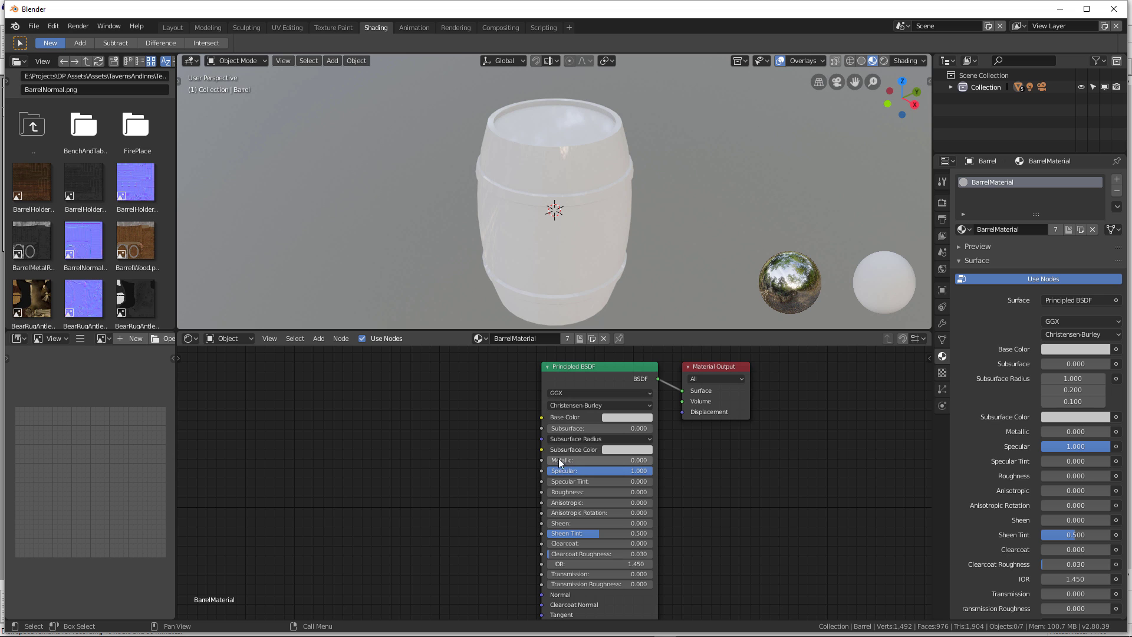
{"action": "left_click_drag", "start_coordinate": [558, 459], "coordinate": [526, 422]}
{"action": "scroll", "coordinate": [497, 402], "scroll_direction": "down", "scroll_amount": 1}
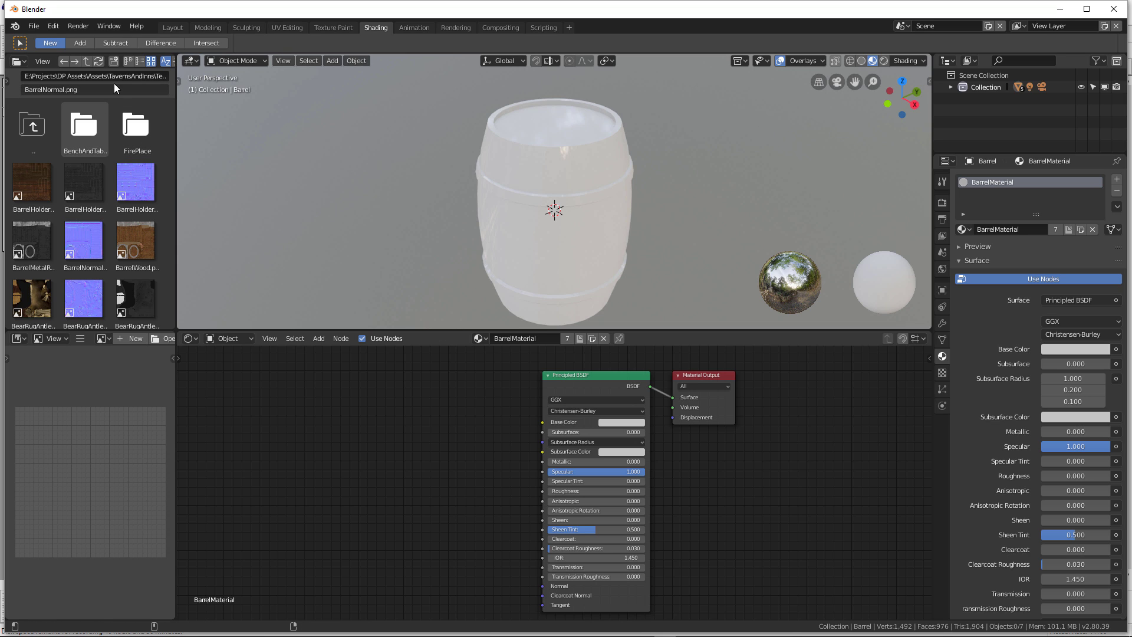
- Point the file browser at the barrel texture folder and browse its files
{"action": "left_click", "coordinate": [83, 76]}
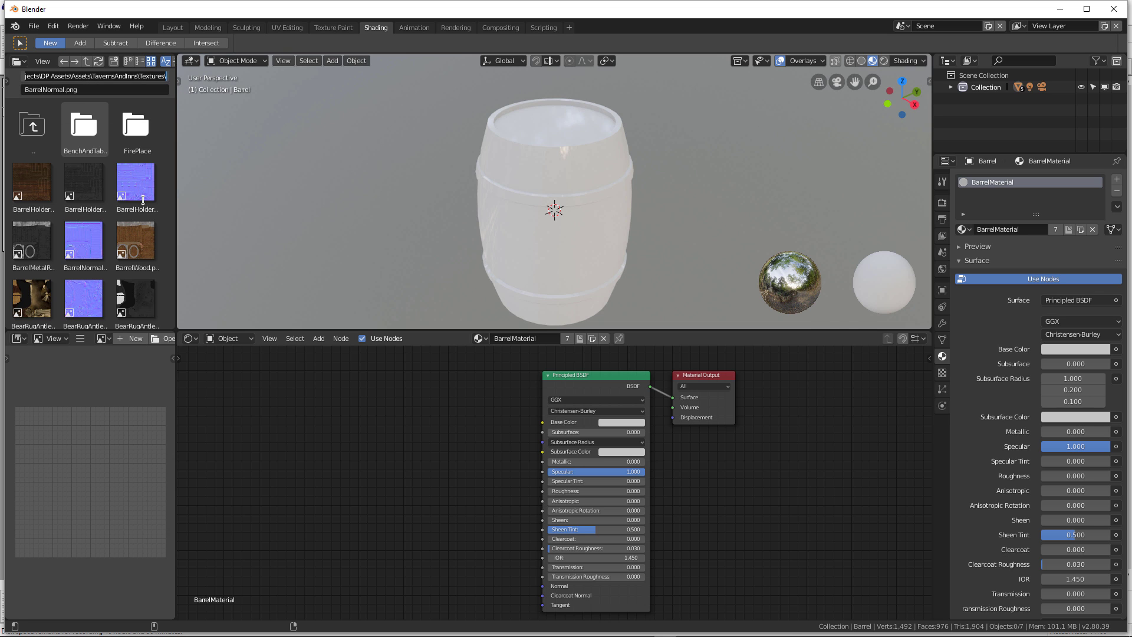
{"action": "key", "text": "Return"}
{"action": "scroll", "coordinate": [128, 215], "scroll_direction": "down", "scroll_amount": 3}
{"action": "scroll", "coordinate": [129, 216], "scroll_direction": "down", "scroll_amount": 5}
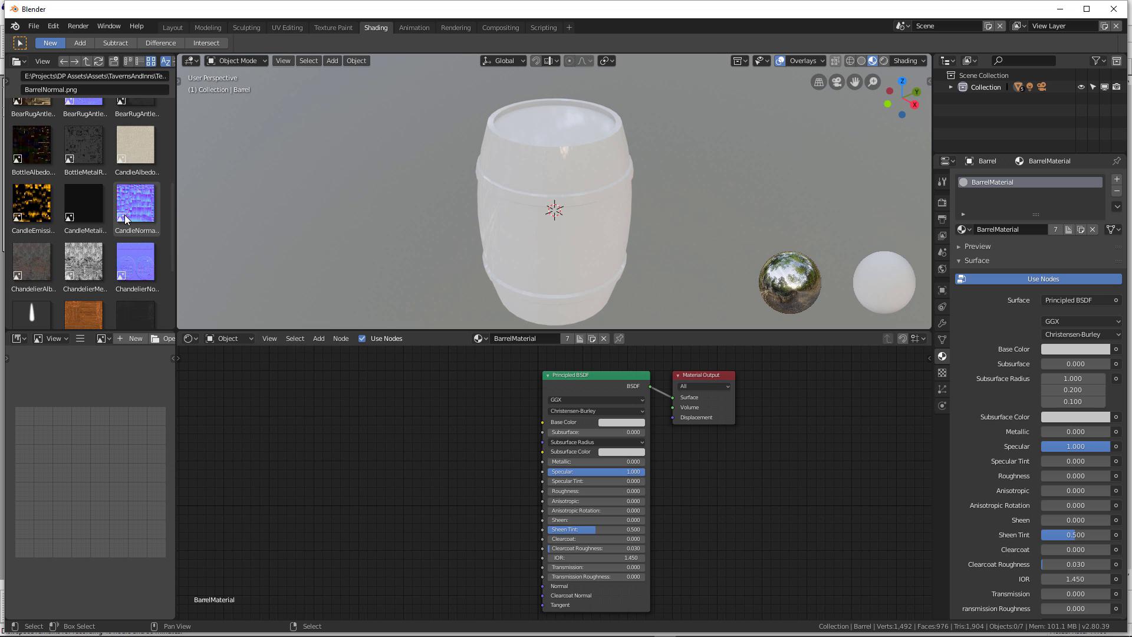
{"action": "scroll", "coordinate": [124, 214], "scroll_direction": "up", "scroll_amount": 5}
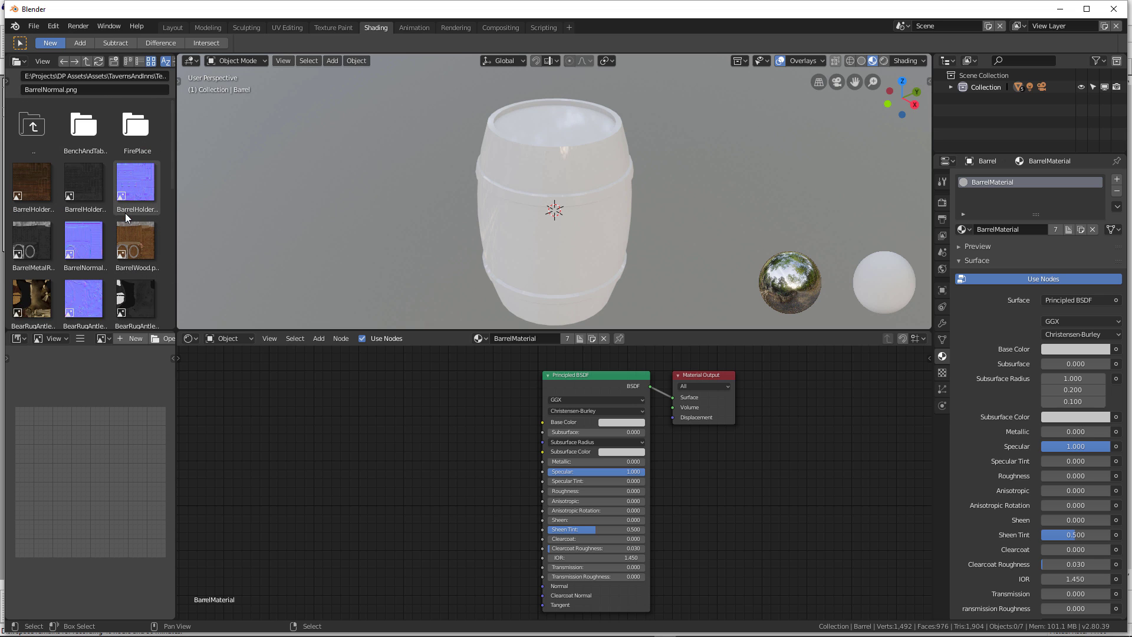
{"action": "scroll", "coordinate": [99, 242], "scroll_direction": "up", "scroll_amount": 3}
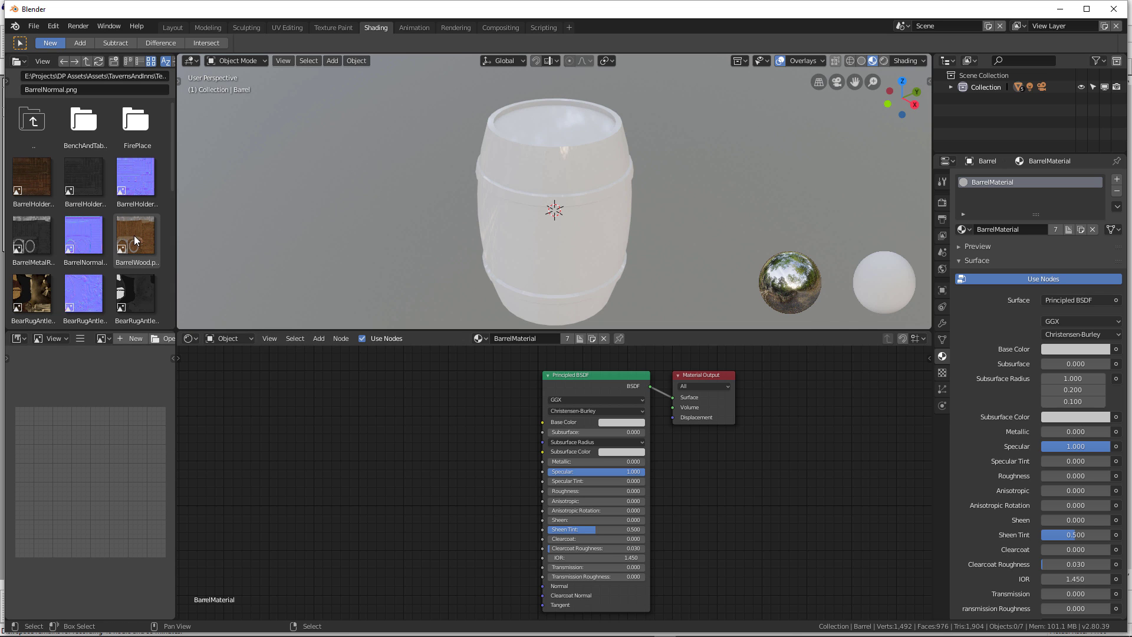
- Add BarrelWood.png as an image node and link its Color to Base Color
{"action": "left_click_drag", "start_coordinate": [133, 235], "coordinate": [352, 415]}
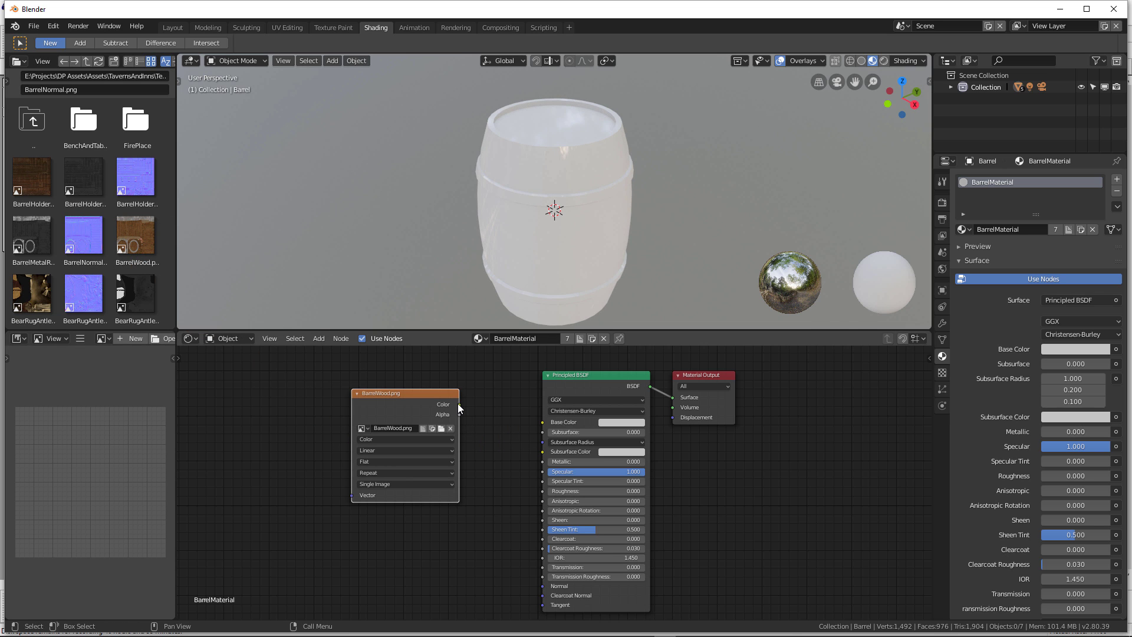
{"action": "left_click_drag", "start_coordinate": [458, 405], "coordinate": [542, 422]}
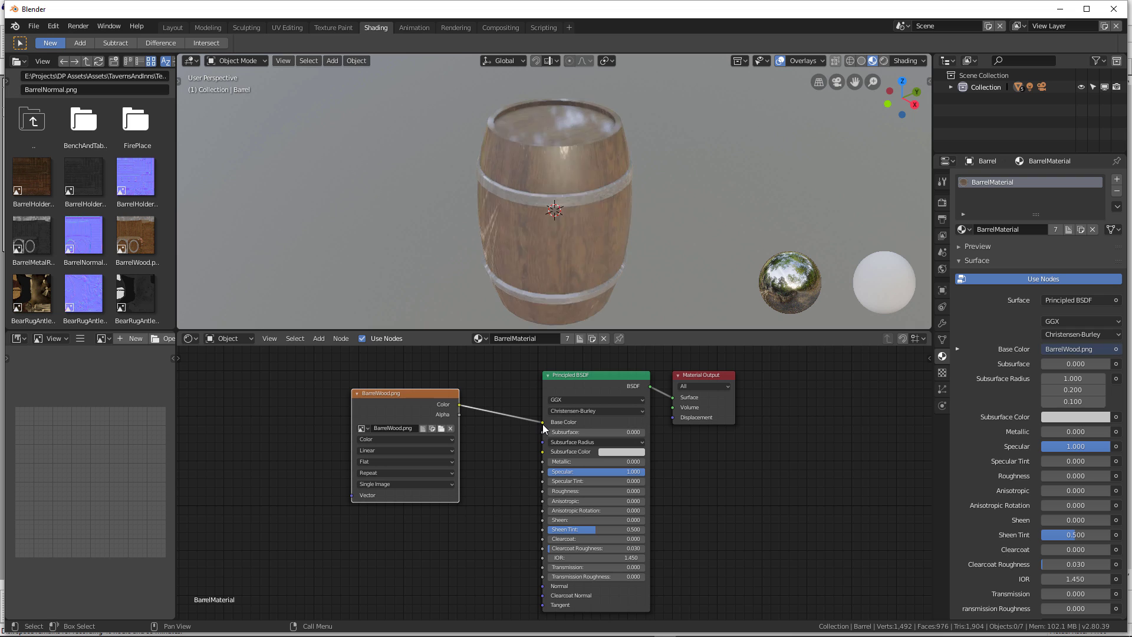
{"action": "scroll", "coordinate": [503, 275], "scroll_direction": "up", "scroll_amount": 4}
{"action": "scroll", "coordinate": [504, 274], "scroll_direction": "down", "scroll_amount": 4}
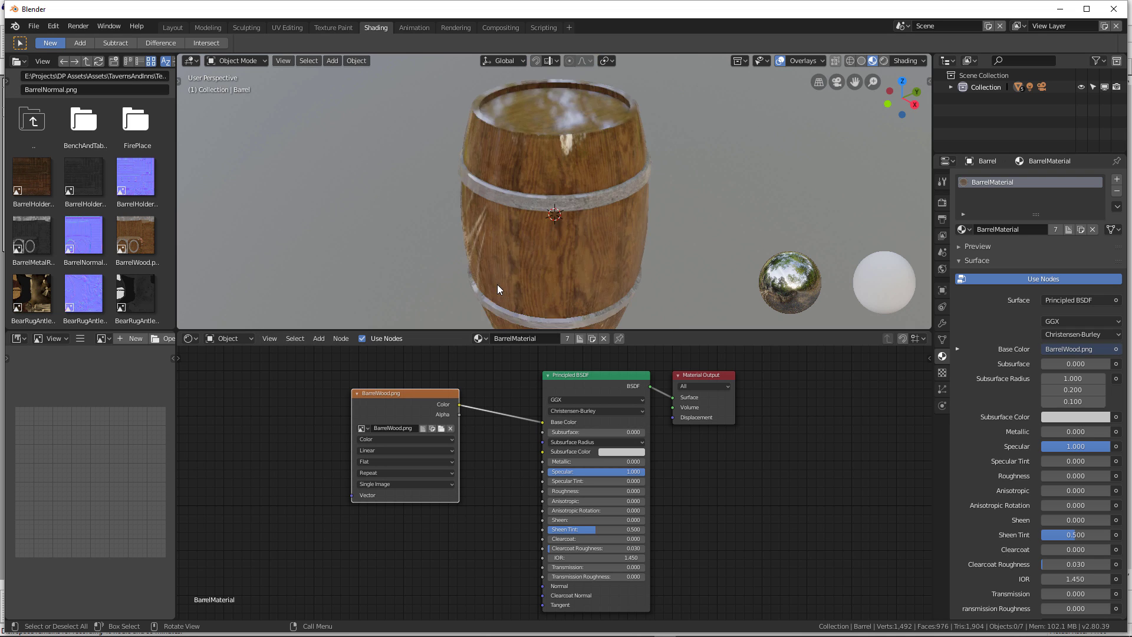
{"action": "scroll", "coordinate": [118, 227], "scroll_direction": "down", "scroll_amount": 1}
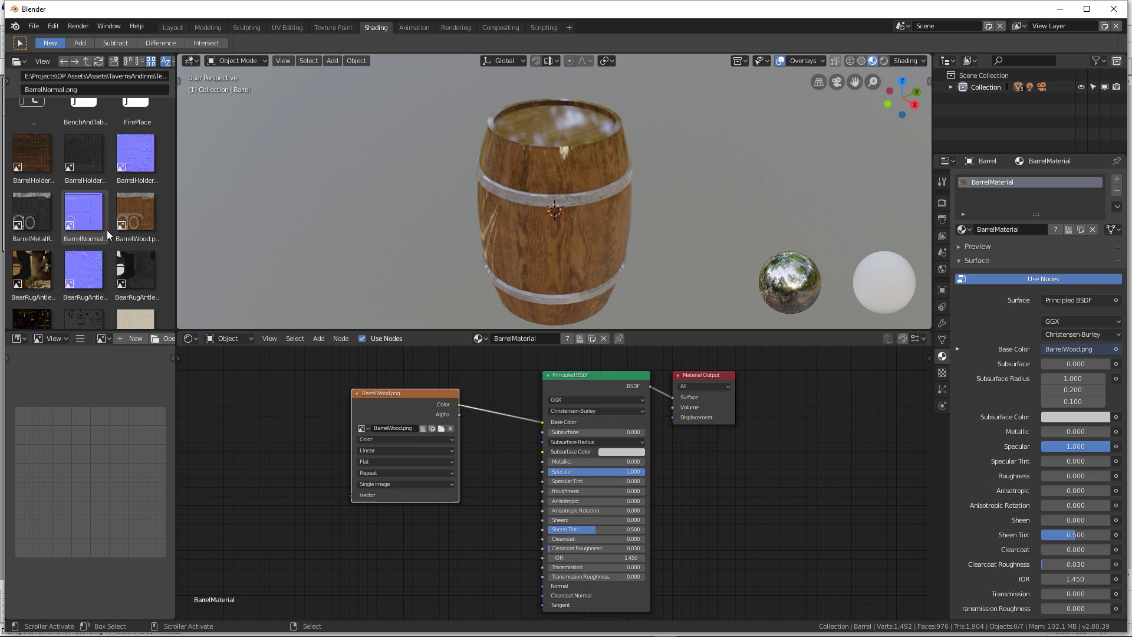
- Add a BarrelNormal.png image node and link it to the Principled BSDF Normal input
{"action": "scroll", "coordinate": [357, 396], "scroll_direction": "down", "scroll_amount": 3}
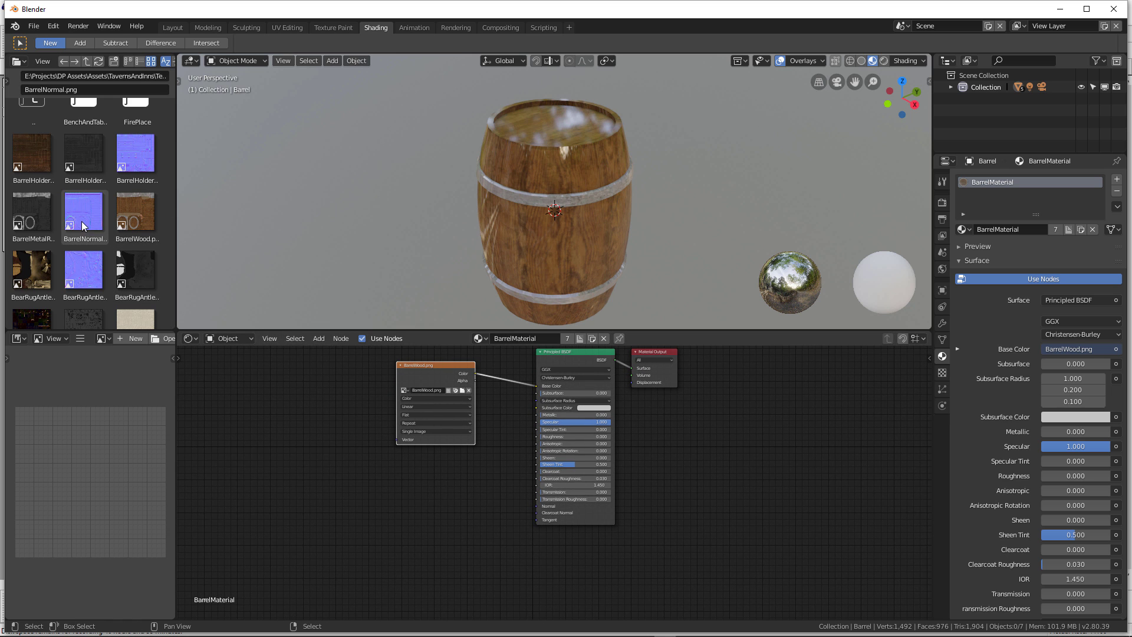
{"action": "left_click_drag", "start_coordinate": [82, 220], "coordinate": [419, 516]}
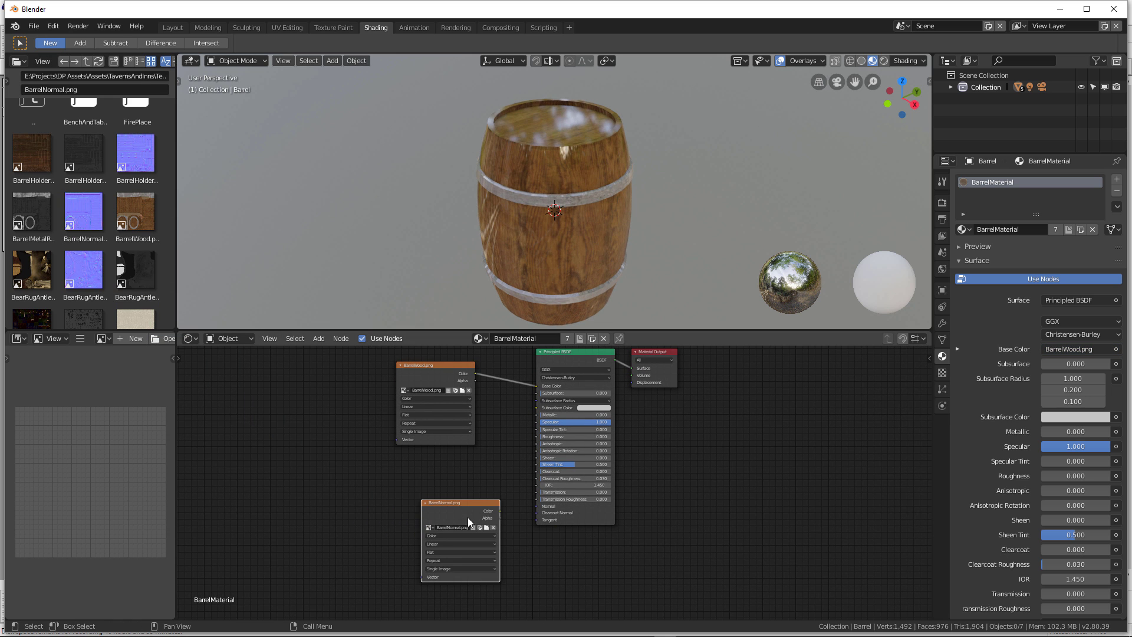
{"action": "scroll", "coordinate": [462, 504], "scroll_direction": "up", "scroll_amount": 5}
{"action": "left_click", "coordinate": [417, 487]}
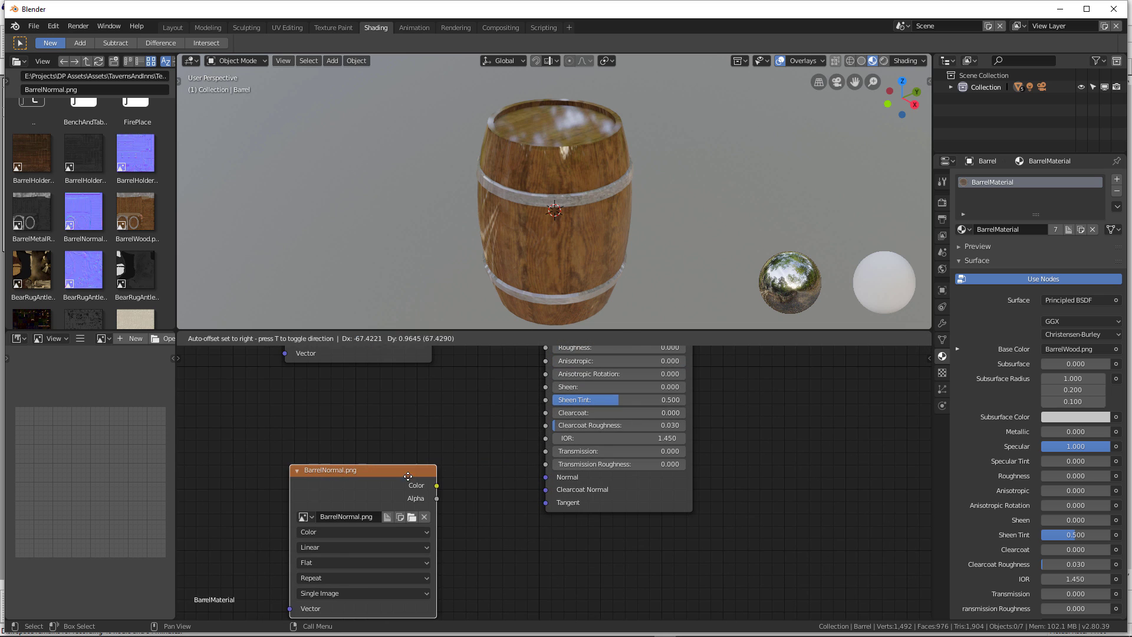
{"action": "mouse_move", "coordinate": [436, 485]}
{"action": "left_mouse_down"}
{"action": "mouse_move", "coordinate": [559, 482]}
{"action": "mouse_move", "coordinate": [550, 478]}
{"action": "left_mouse_up"}
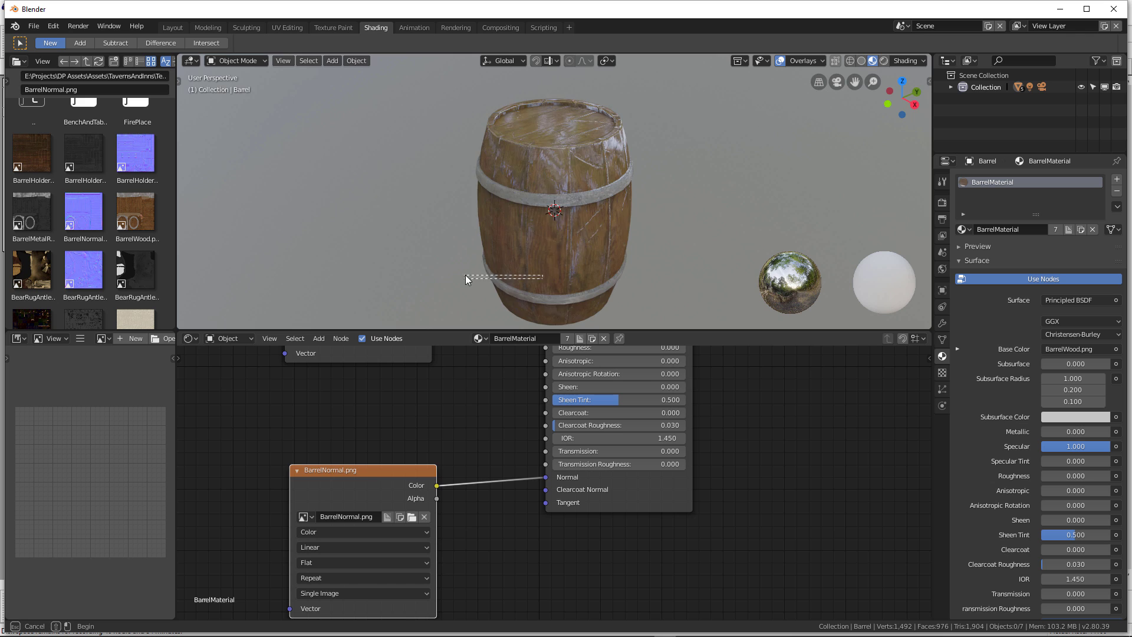
{"action": "left_click_drag", "start_coordinate": [465, 275], "coordinate": [464, 275]}
{"action": "scroll", "coordinate": [407, 274], "scroll_direction": "up", "scroll_amount": 5}
{"action": "scroll", "coordinate": [448, 273], "scroll_direction": "down", "scroll_amount": 5}
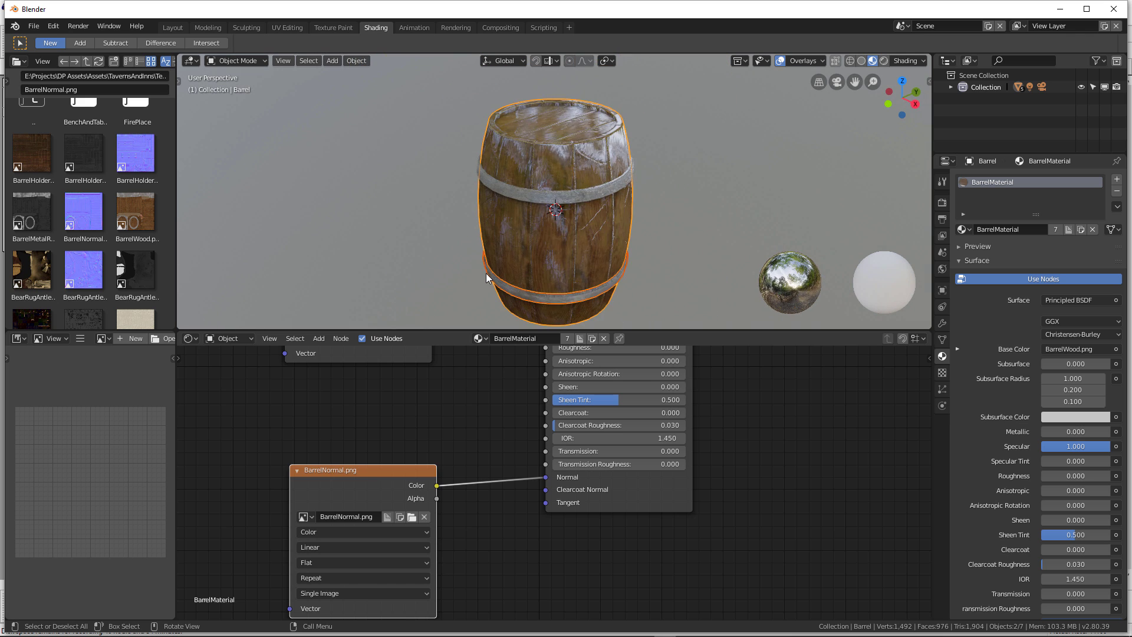
{"action": "mouse_move", "coordinate": [487, 277]}
{"action": "middle_mouse_down"}
{"action": "mouse_move", "coordinate": [409, 280]}
{"action": "mouse_move", "coordinate": [592, 252]}
{"action": "middle_mouse_up"}
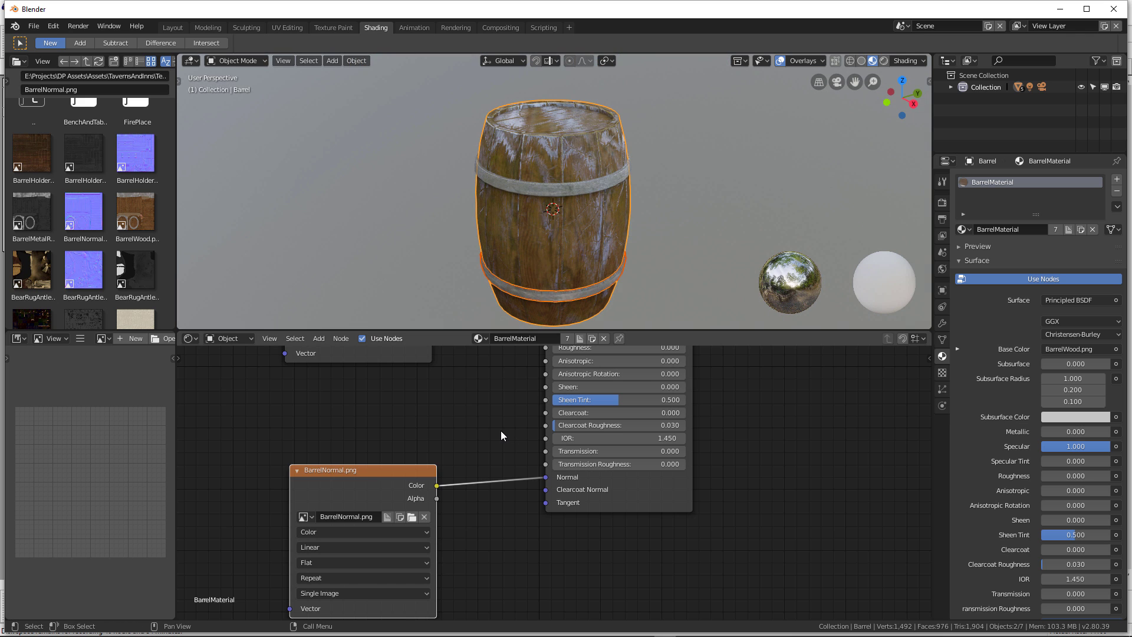
- Insert a Normal Map node onto the normal texture link
{"action": "key", "text": "shift+a"}
{"action": "left_click", "coordinate": [462, 367]}
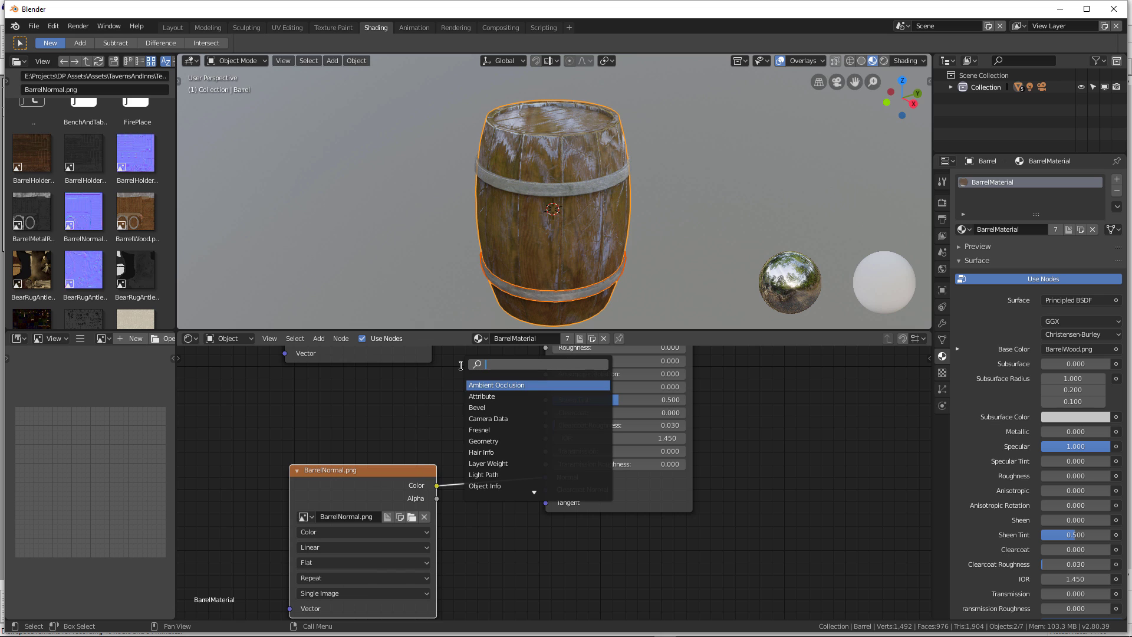
{"action": "type", "text": "nor"}
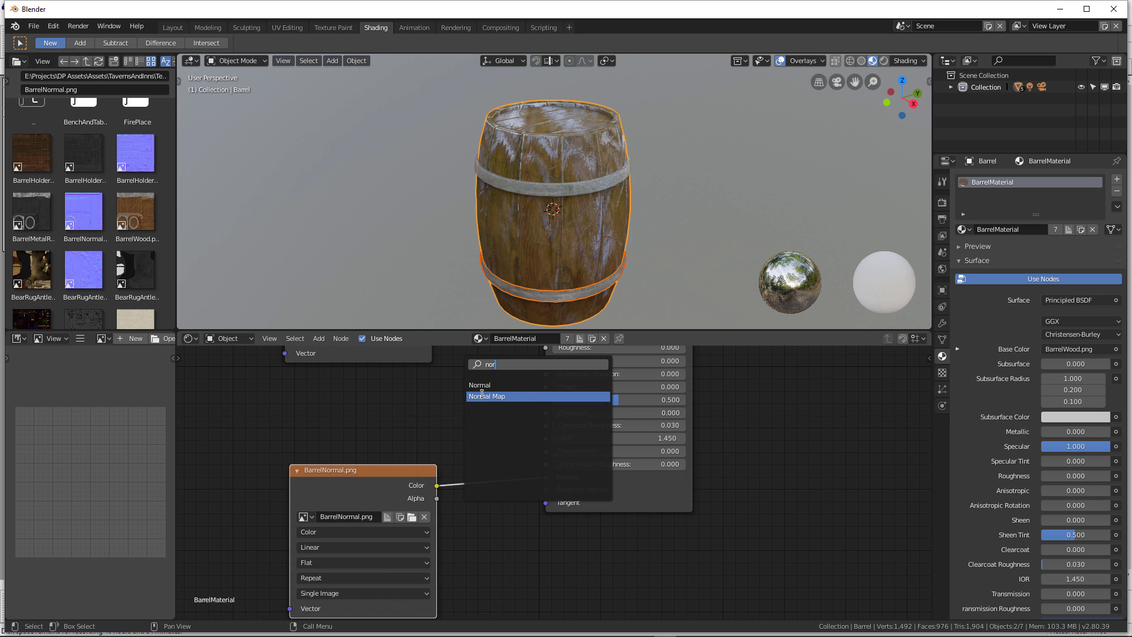
{"action": "left_click", "coordinate": [487, 396]}
{"action": "left_click", "coordinate": [445, 452]}
- Set the BarrelNormal image's color space to Non-Color Data
{"action": "scroll", "coordinate": [495, 307], "scroll_direction": "down", "scroll_amount": 2}
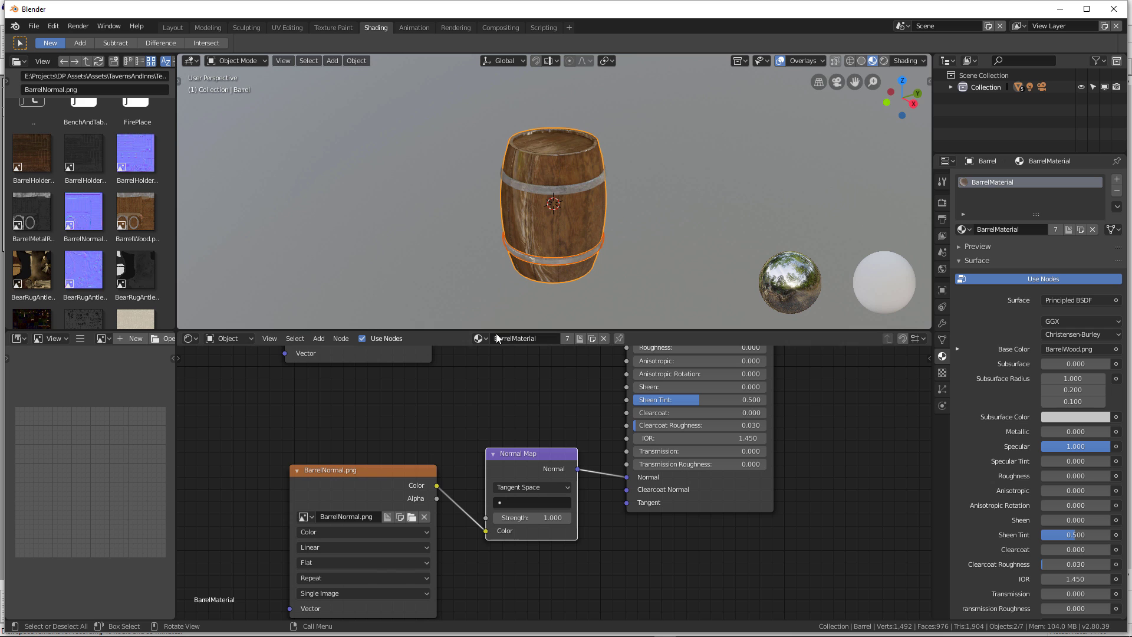
{"action": "left_click_drag", "start_coordinate": [388, 483], "coordinate": [376, 452]}
{"action": "left_click", "coordinate": [329, 502]}
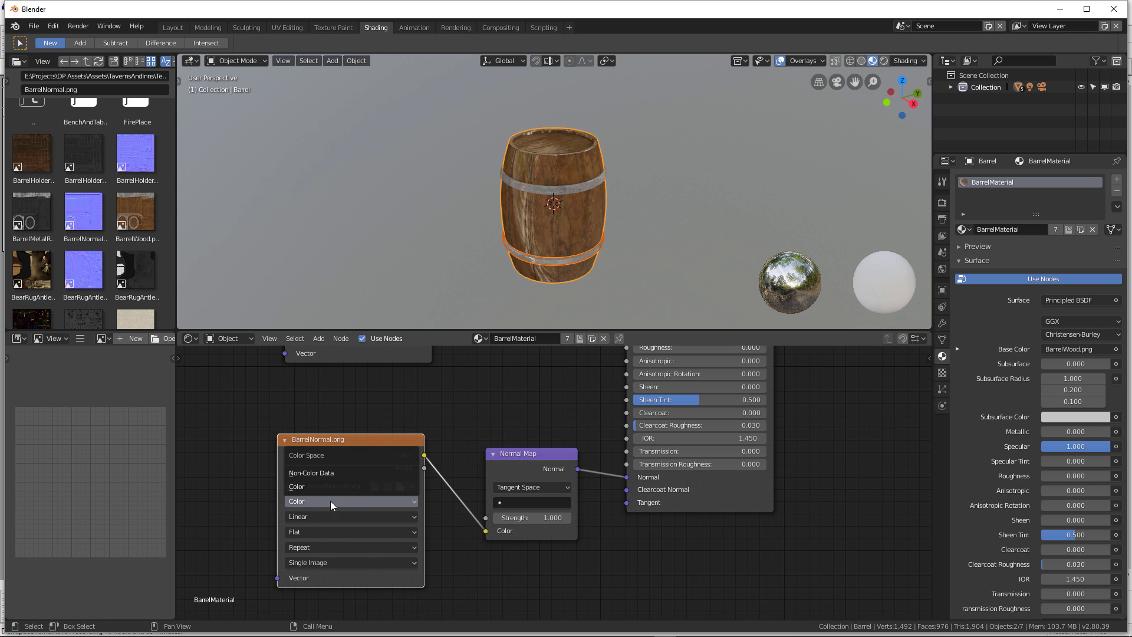
{"action": "left_click", "coordinate": [331, 472]}
{"action": "scroll", "coordinate": [542, 256], "scroll_direction": "up", "scroll_amount": 3}
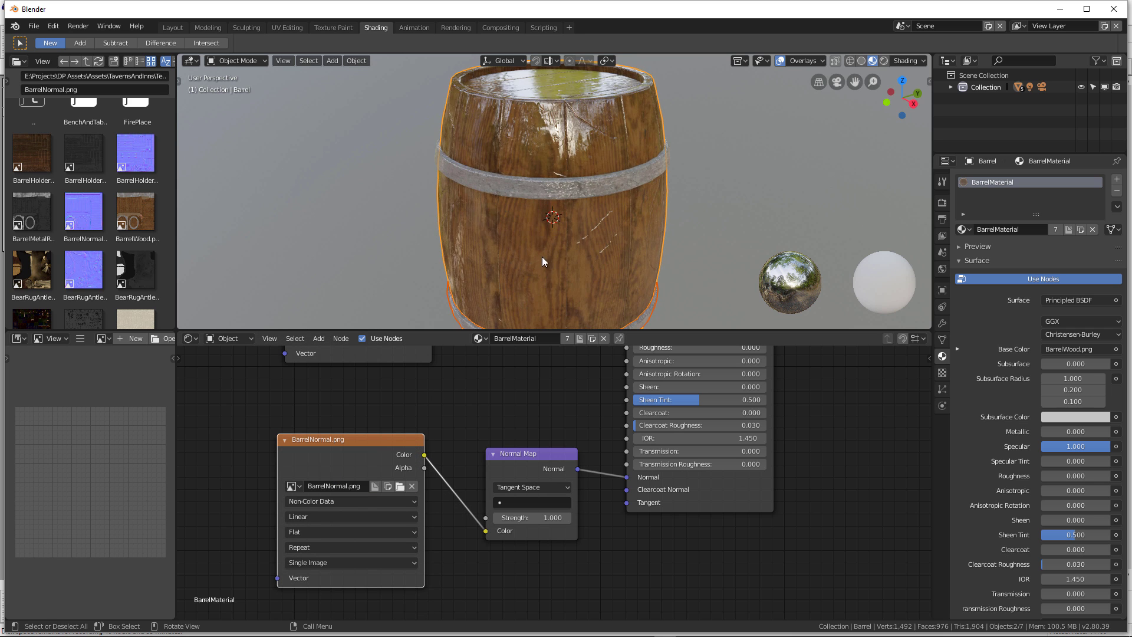
{"action": "middle_click_drag", "start_coordinate": [542, 254], "coordinate": [450, 274]}
{"action": "scroll", "coordinate": [660, 409], "scroll_direction": "up", "scroll_amount": 1}
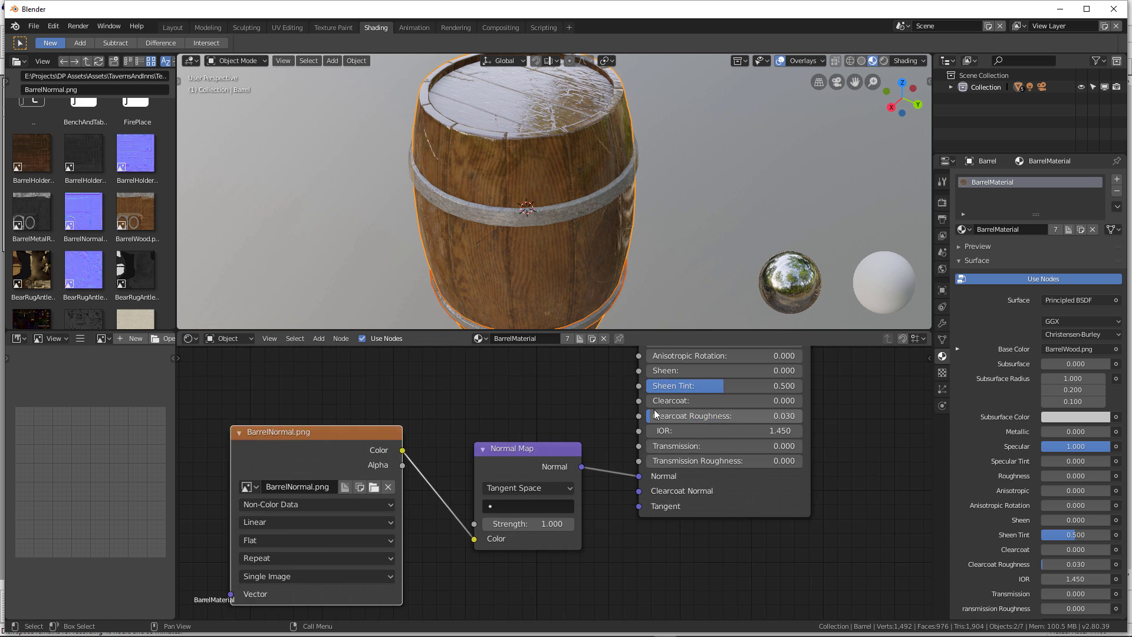
- Tune Specular to 0.414 and Roughness to 0.486, checking the barrel from several angles
{"action": "scroll", "coordinate": [660, 409], "scroll_direction": "down", "scroll_amount": 2}
{"action": "scroll", "coordinate": [533, 285], "scroll_direction": "down", "scroll_amount": 5}
{"action": "middle_click_drag", "start_coordinate": [533, 285], "coordinate": [624, 229]}
{"action": "scroll", "coordinate": [625, 230], "scroll_direction": "up", "scroll_amount": 3}
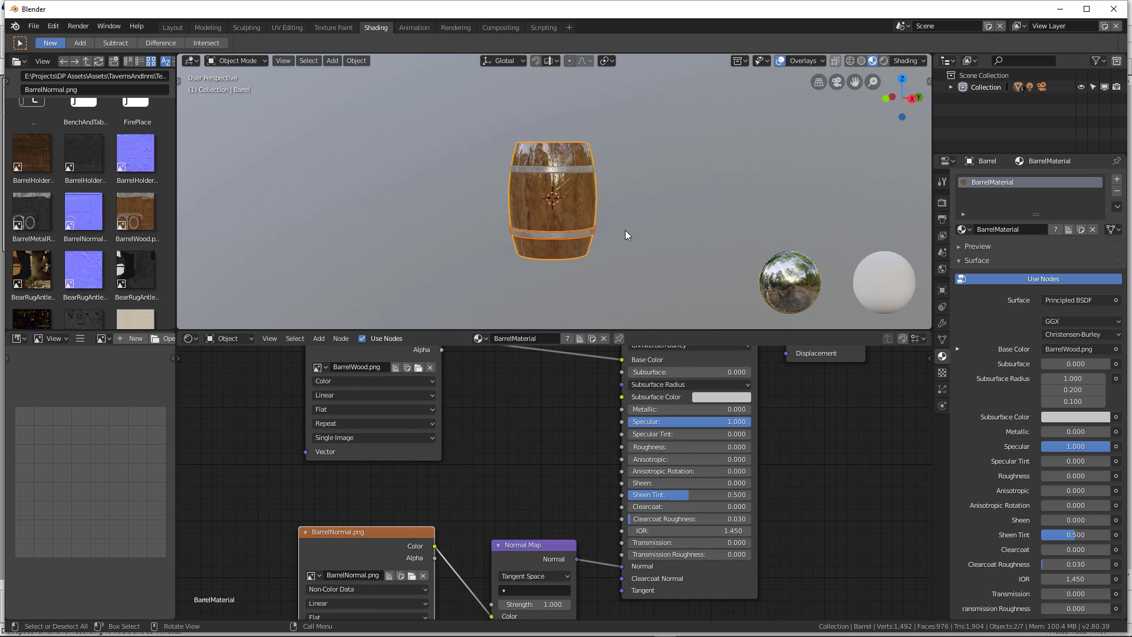
{"action": "scroll", "coordinate": [706, 457], "scroll_direction": "up", "scroll_amount": 1}
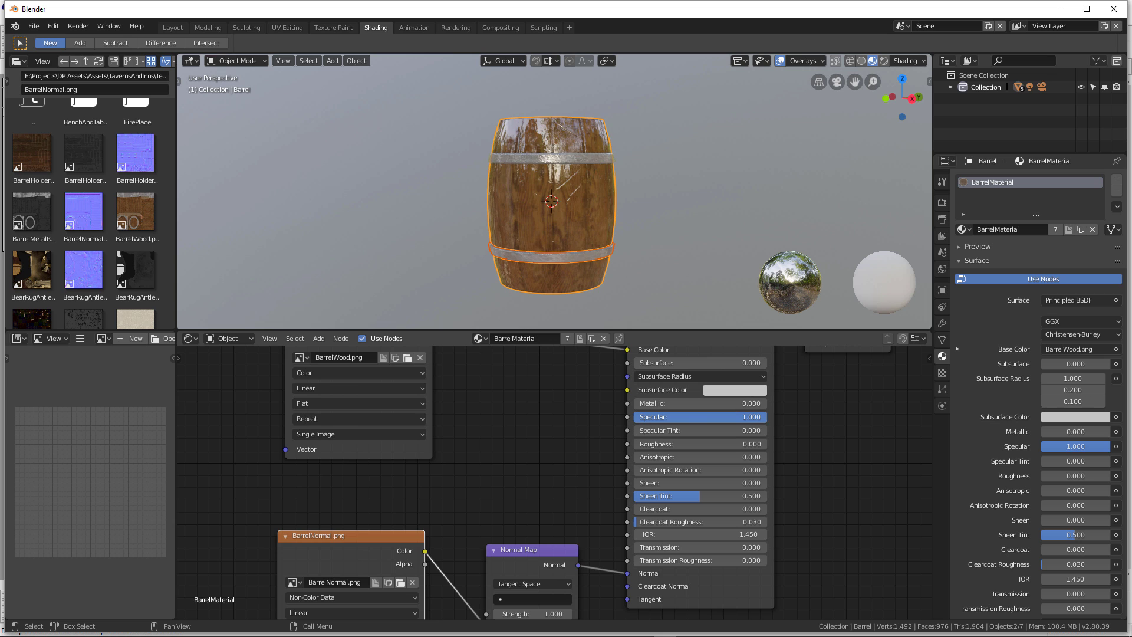
{"action": "mouse_move", "coordinate": [734, 420]}
{"action": "left_mouse_down"}
{"action": "mouse_move", "coordinate": [650, 420]}
{"action": "mouse_move", "coordinate": [698, 443]}
{"action": "mouse_move", "coordinate": [687, 417]}
{"action": "mouse_move", "coordinate": [713, 418]}
{"action": "left_mouse_up"}
{"action": "middle_click_drag", "start_coordinate": [619, 256], "coordinate": [533, 297]}
{"action": "scroll", "coordinate": [548, 247], "scroll_direction": "up", "scroll_amount": 5}
{"action": "middle_click_drag", "start_coordinate": [557, 225], "coordinate": [610, 229]}
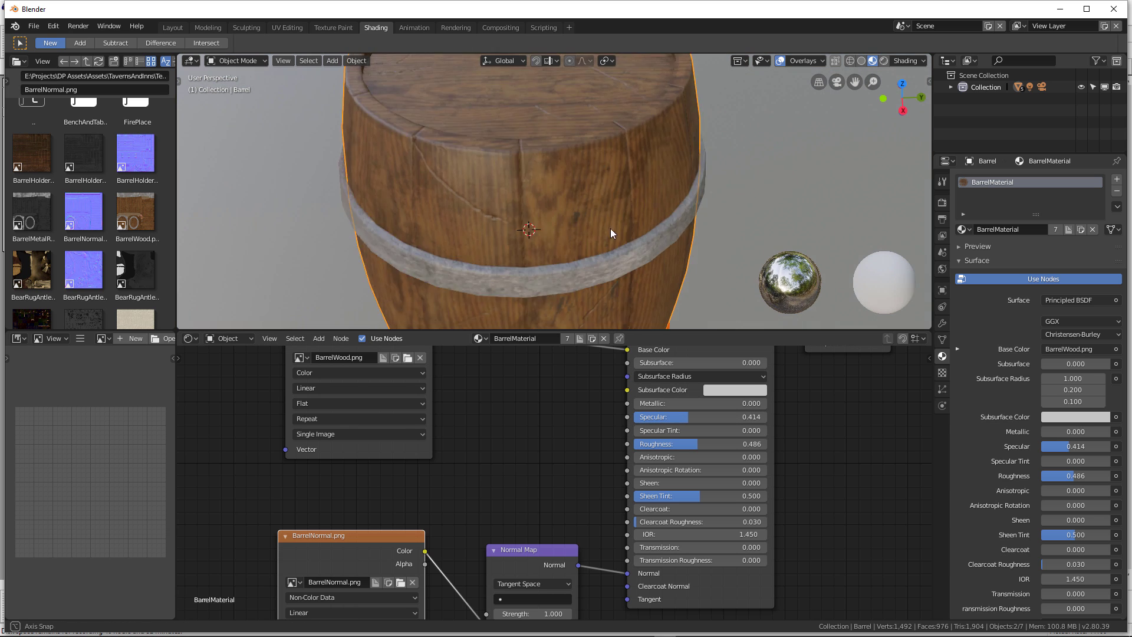
{"action": "scroll", "coordinate": [589, 229], "scroll_direction": "down", "scroll_amount": 5}
{"action": "scroll", "coordinate": [499, 432], "scroll_direction": "down", "scroll_amount": 3}
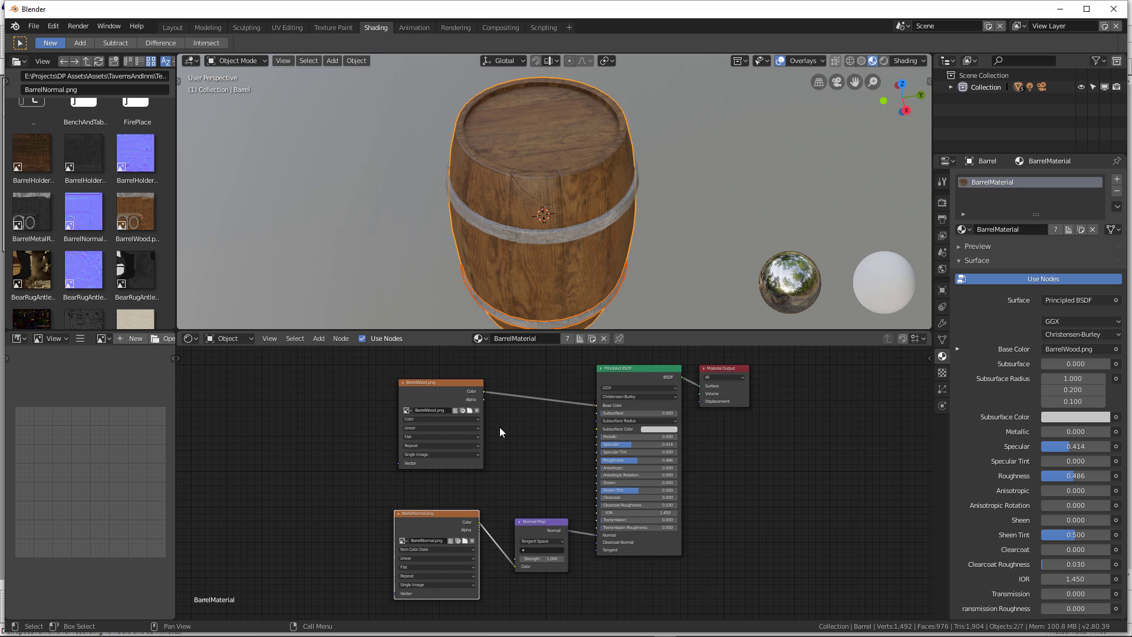
- Add a BarrelHolderMetalRoughness.png image node and arrange it below BarrelWood.png
{"action": "left_click_drag", "start_coordinate": [440, 390], "coordinate": [423, 336]}
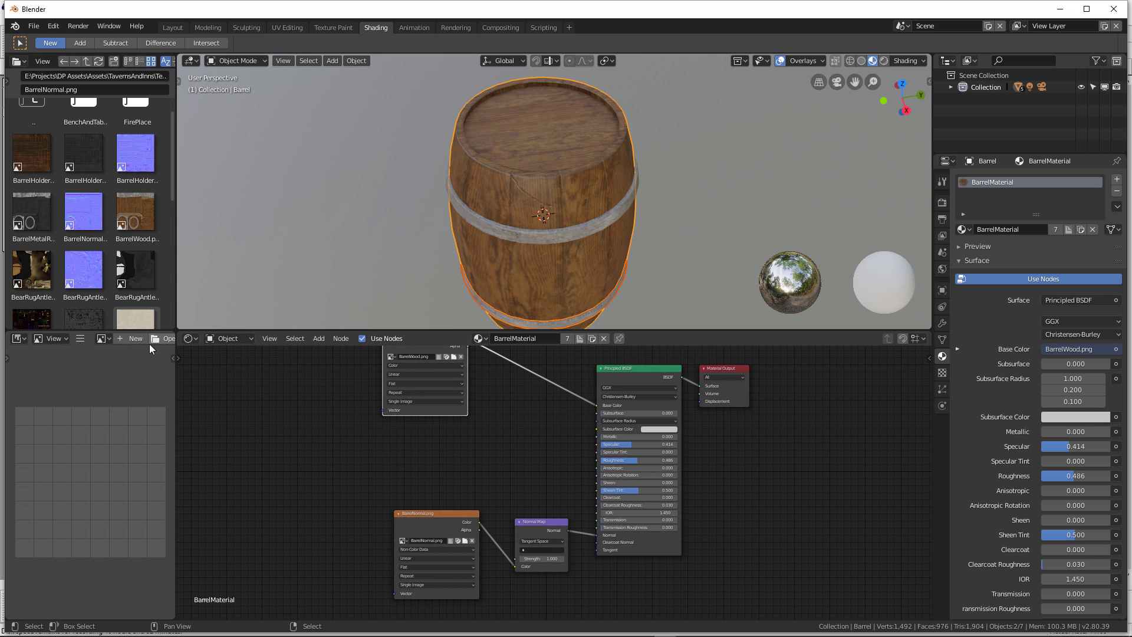
{"action": "left_click_drag", "start_coordinate": [87, 185], "coordinate": [399, 465]}
{"action": "scroll", "coordinate": [401, 465], "scroll_direction": "down", "scroll_amount": 2}
{"action": "left_click_drag", "start_coordinate": [473, 388], "coordinate": [472, 361]}
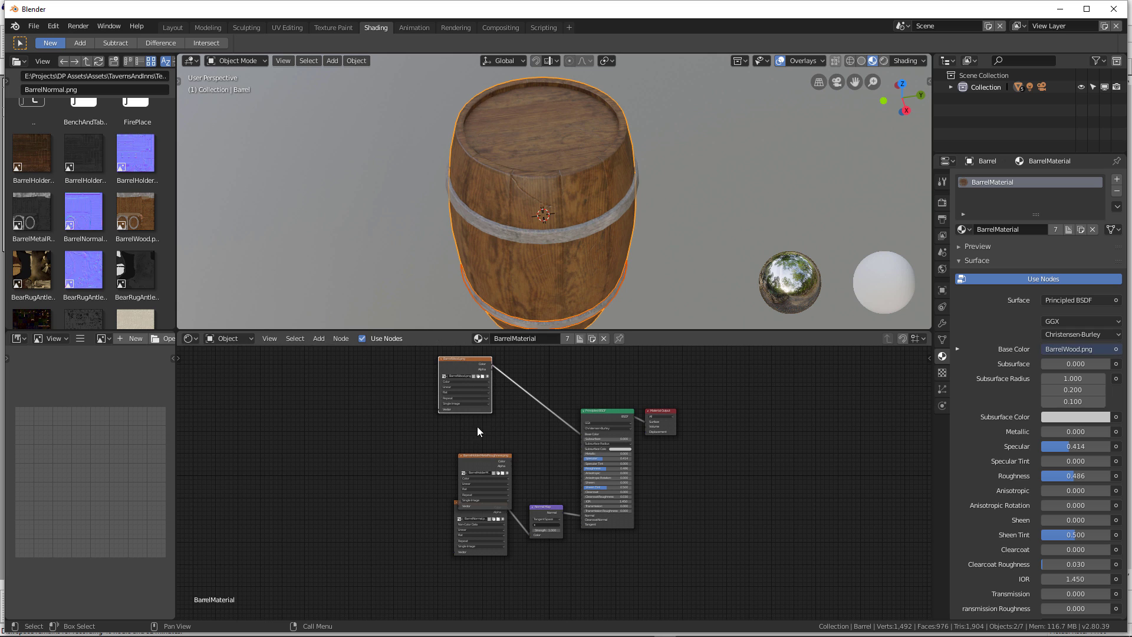
{"action": "left_click_drag", "start_coordinate": [472, 446], "coordinate": [458, 418]}
{"action": "scroll", "coordinate": [490, 446], "scroll_direction": "up", "scroll_amount": 4}
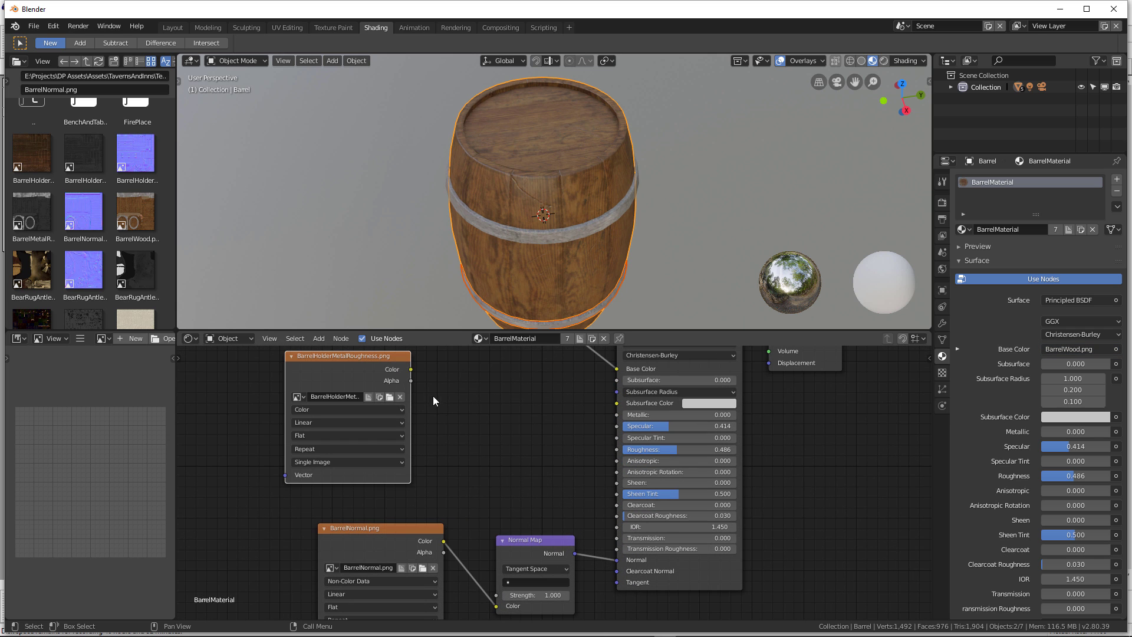
- Link Color to Metallic and Alpha to Roughness via an Invert node; set Specular to 0.619
{"action": "left_click_drag", "start_coordinate": [411, 370], "coordinate": [616, 415]}
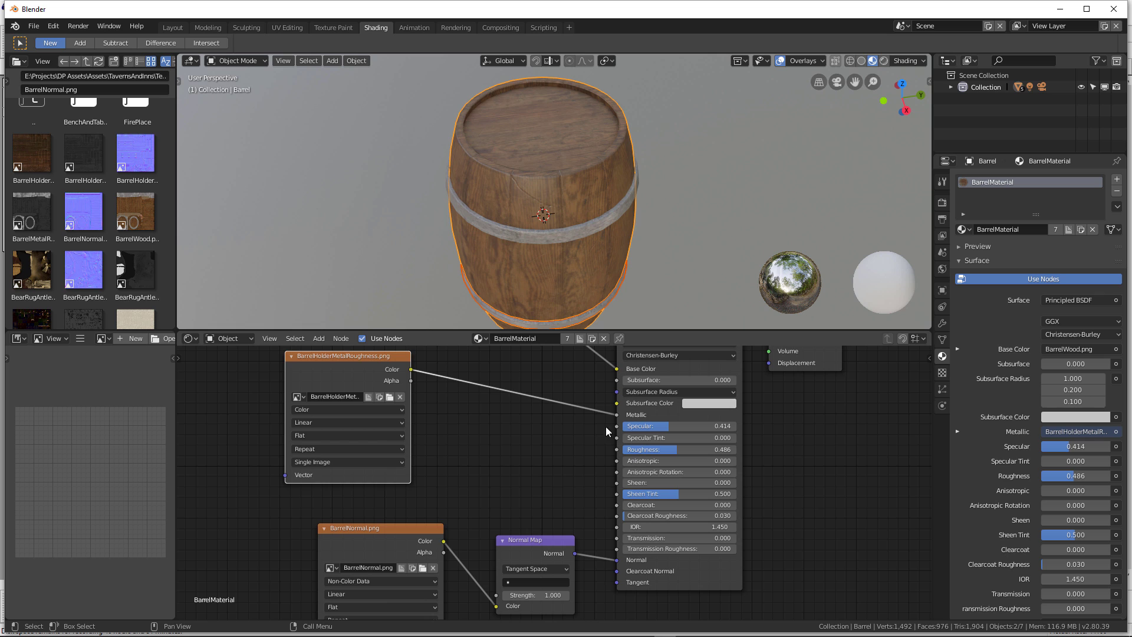
{"action": "left_click_drag", "start_coordinate": [411, 380], "coordinate": [622, 449]}
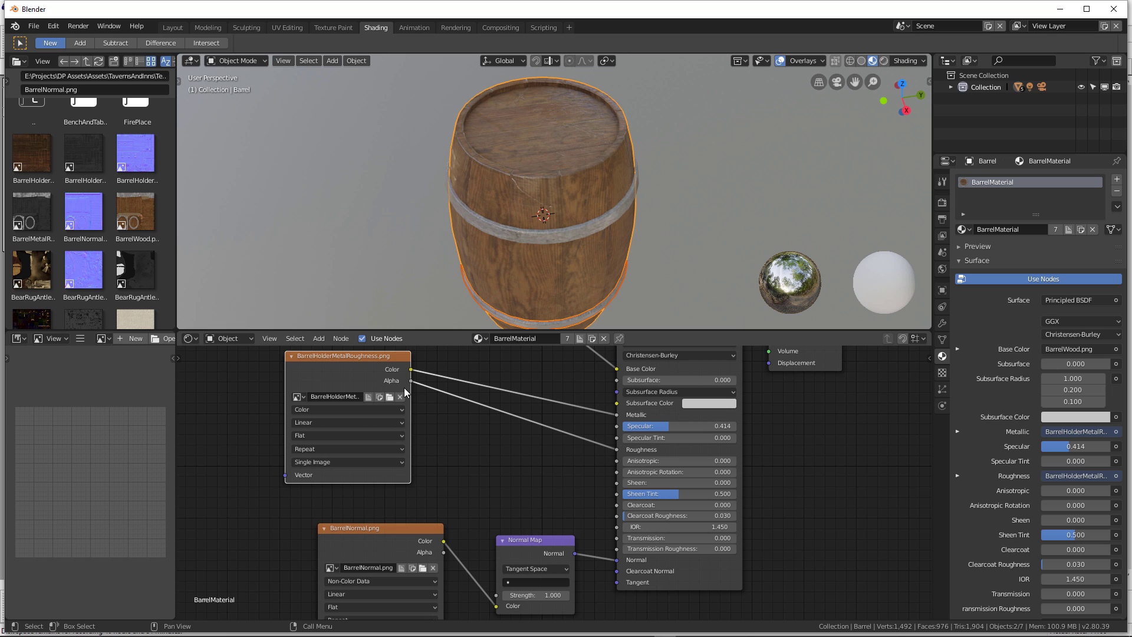
{"action": "key", "text": "shift+a"}
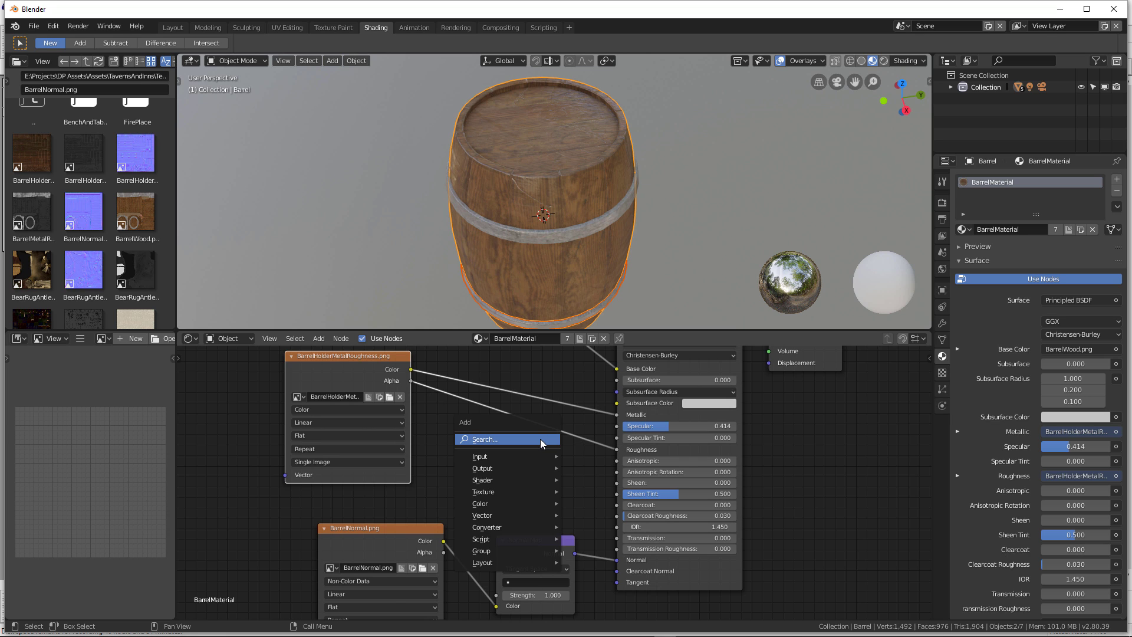
{"action": "mouse_move", "coordinate": [524, 503]}
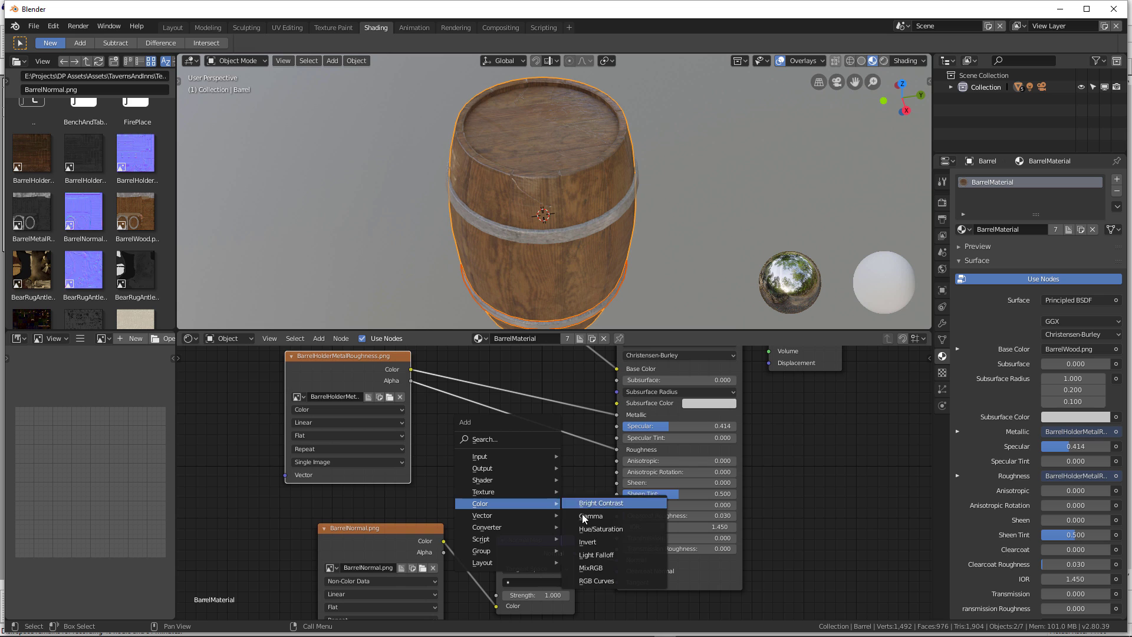
{"action": "left_click", "coordinate": [617, 541]}
{"action": "left_click", "coordinate": [514, 419]}
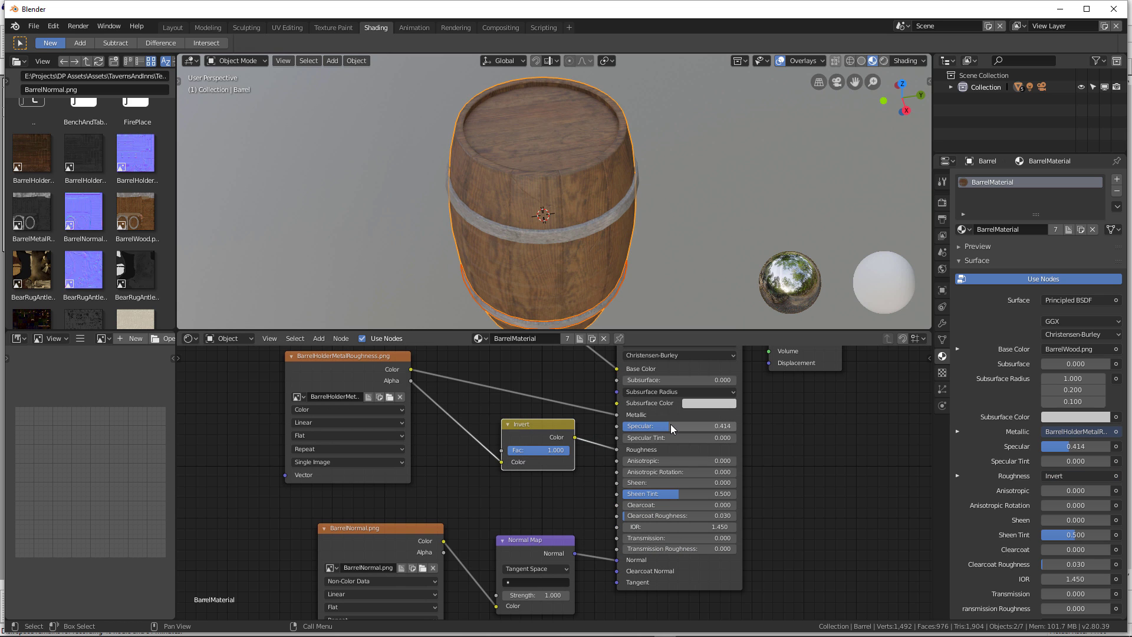
{"action": "left_click_drag", "start_coordinate": [671, 424], "coordinate": [687, 426]}
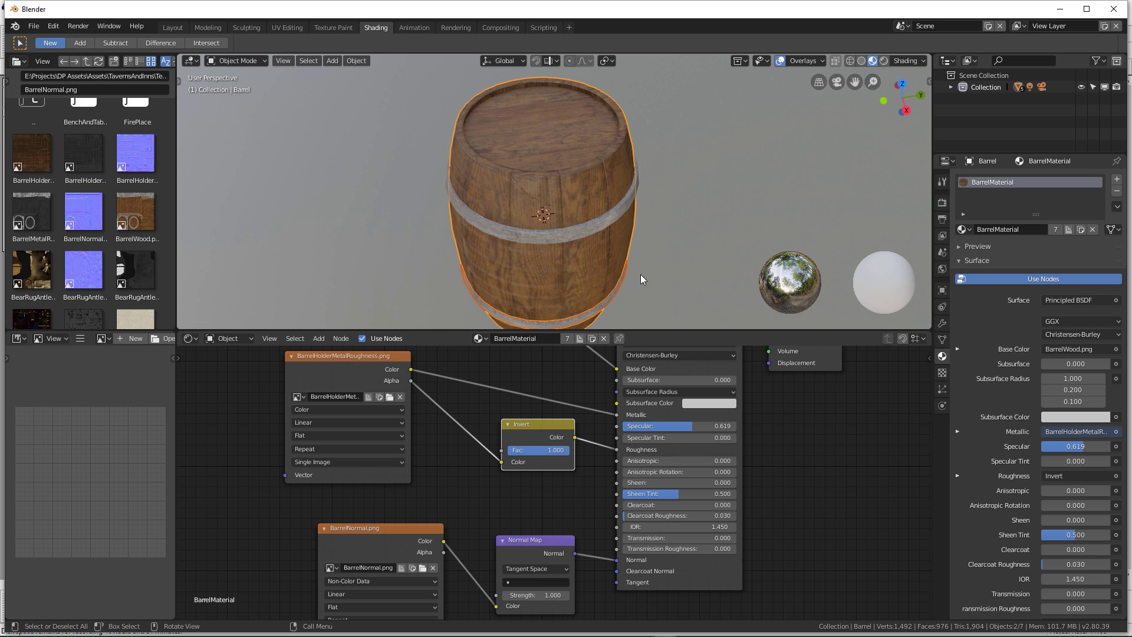
{"action": "middle_click_drag", "start_coordinate": [640, 275], "coordinate": [478, 292]}
- Delete the BarrelHolderMetalRoughness image node
{"action": "scroll", "coordinate": [692, 221], "scroll_direction": "up", "scroll_amount": 3}
{"action": "scroll", "coordinate": [479, 291], "scroll_direction": "down", "scroll_amount": 1}
{"action": "middle_click_drag", "start_coordinate": [543, 238], "coordinate": [566, 203]}
{"action": "left_click", "coordinate": [352, 368]}
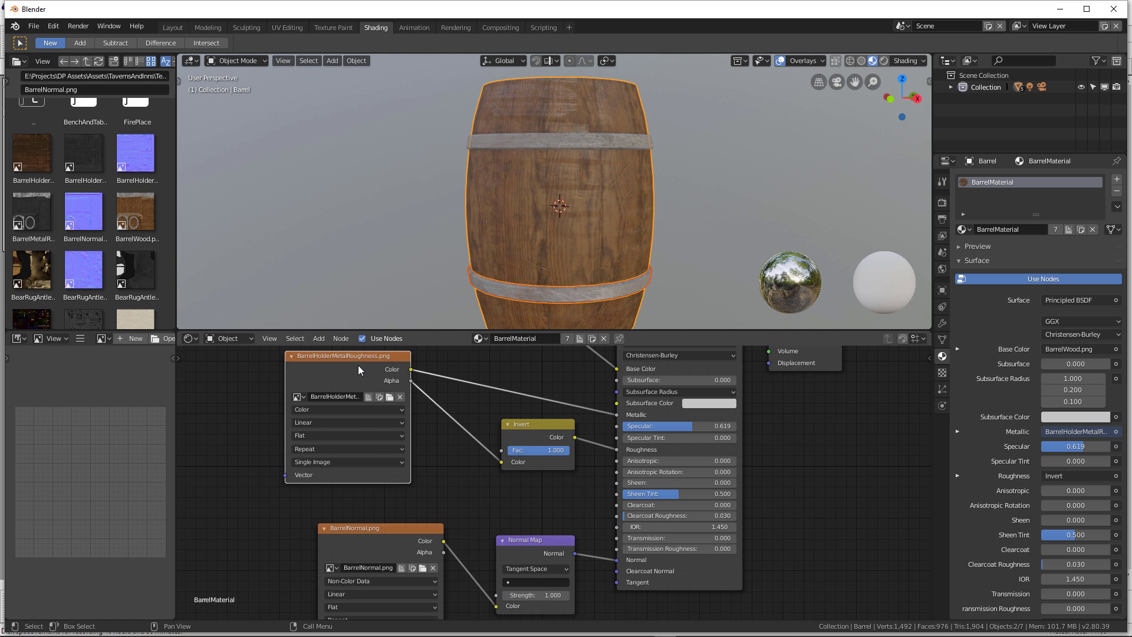
{"action": "key", "text": "x"}
- Add BarrelMetalRoughness.png, feeding Color to Metallic and Alpha to the Invert node
{"action": "left_click", "coordinate": [83, 155]}
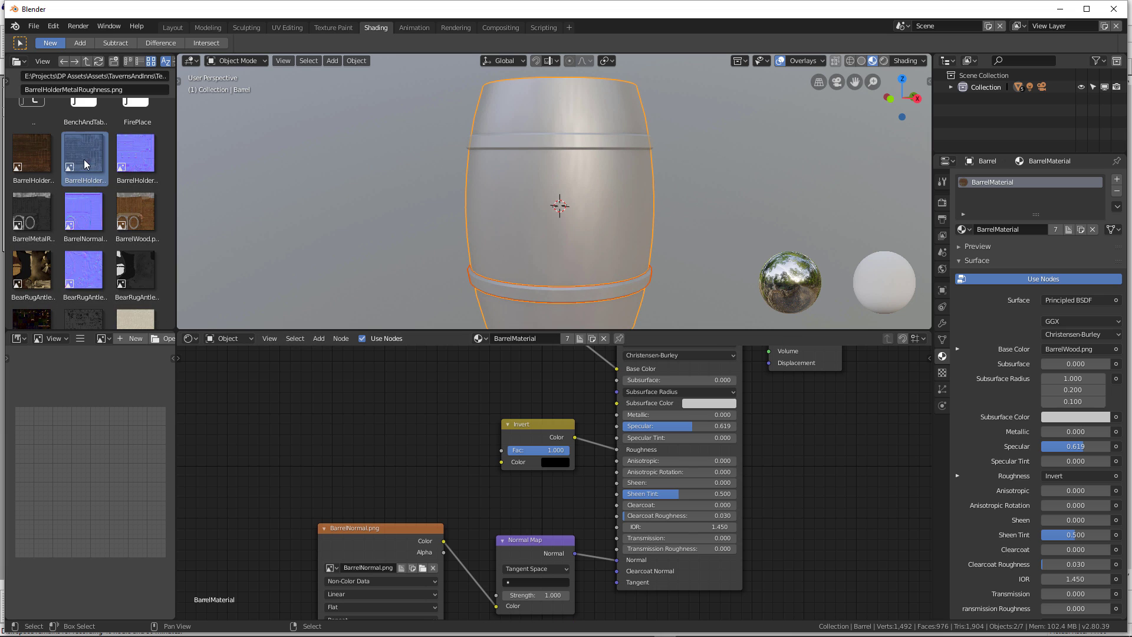
{"action": "scroll", "coordinate": [71, 194], "scroll_direction": "up", "scroll_amount": 1}
{"action": "left_click_drag", "start_coordinate": [42, 242], "coordinate": [350, 404]}
{"action": "middle_click_drag", "start_coordinate": [350, 404], "coordinate": [300, 422]}
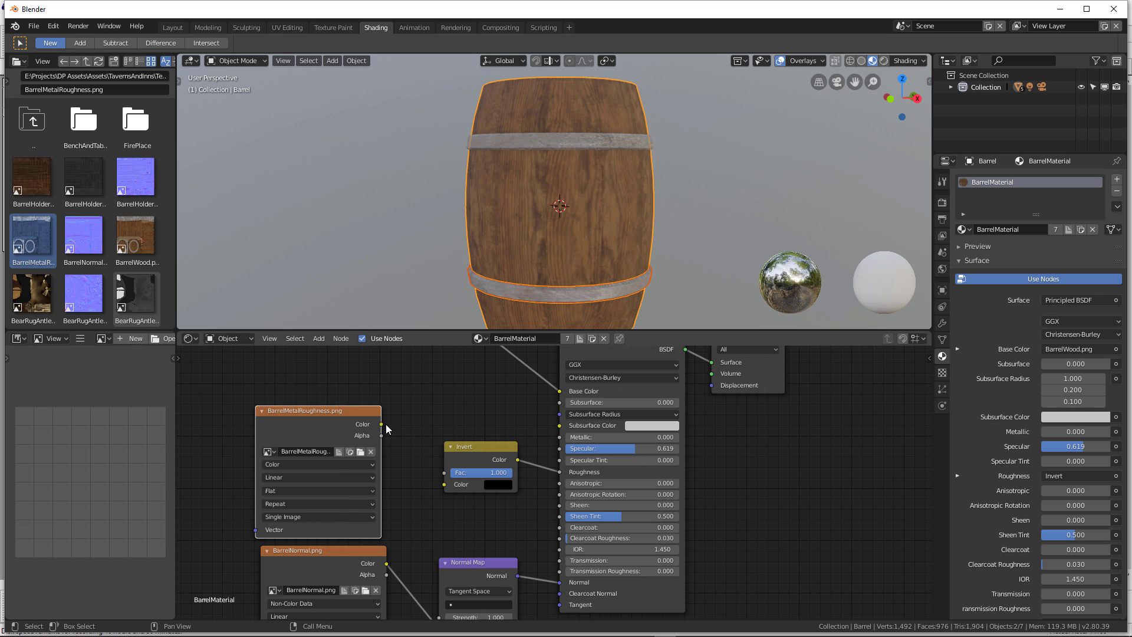
{"action": "mouse_move", "coordinate": [381, 423]}
{"action": "left_mouse_down"}
{"action": "mouse_move", "coordinate": [451, 451]}
{"action": "mouse_move", "coordinate": [562, 435]}
{"action": "mouse_move", "coordinate": [425, 465]}
{"action": "mouse_move", "coordinate": [451, 488]}
{"action": "mouse_move", "coordinate": [381, 435]}
{"action": "left_mouse_up"}
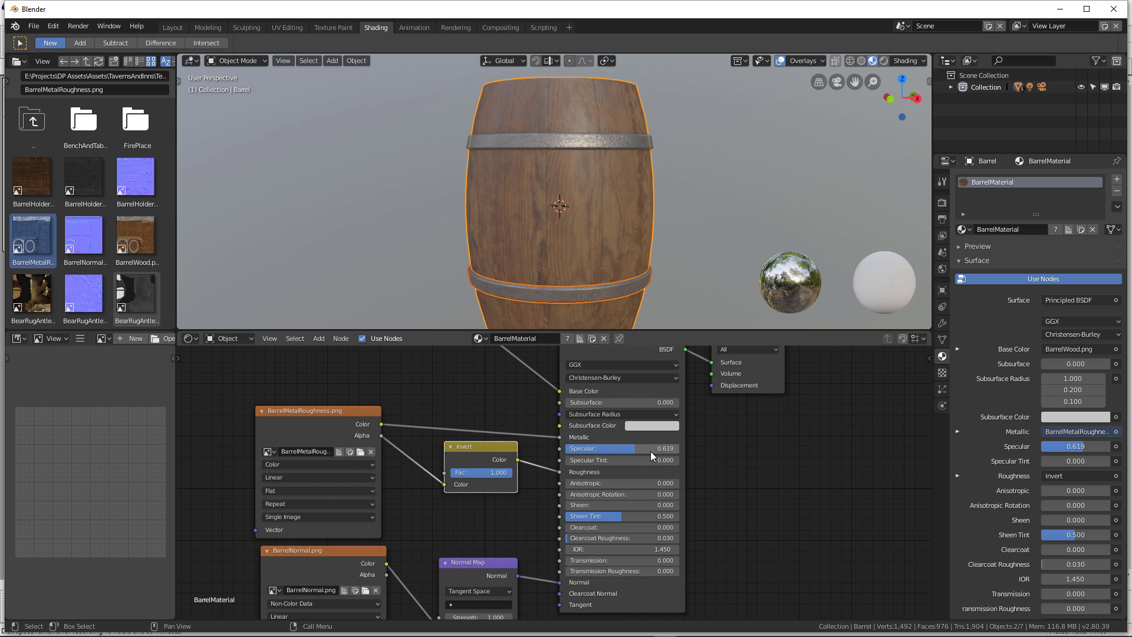
- Orbit and zoom to inspect the metallic hoops on the wooden barrel
{"action": "middle_click_drag", "start_coordinate": [529, 293], "coordinate": [543, 228]}
{"action": "scroll", "coordinate": [564, 238], "scroll_direction": "down", "scroll_amount": 3}
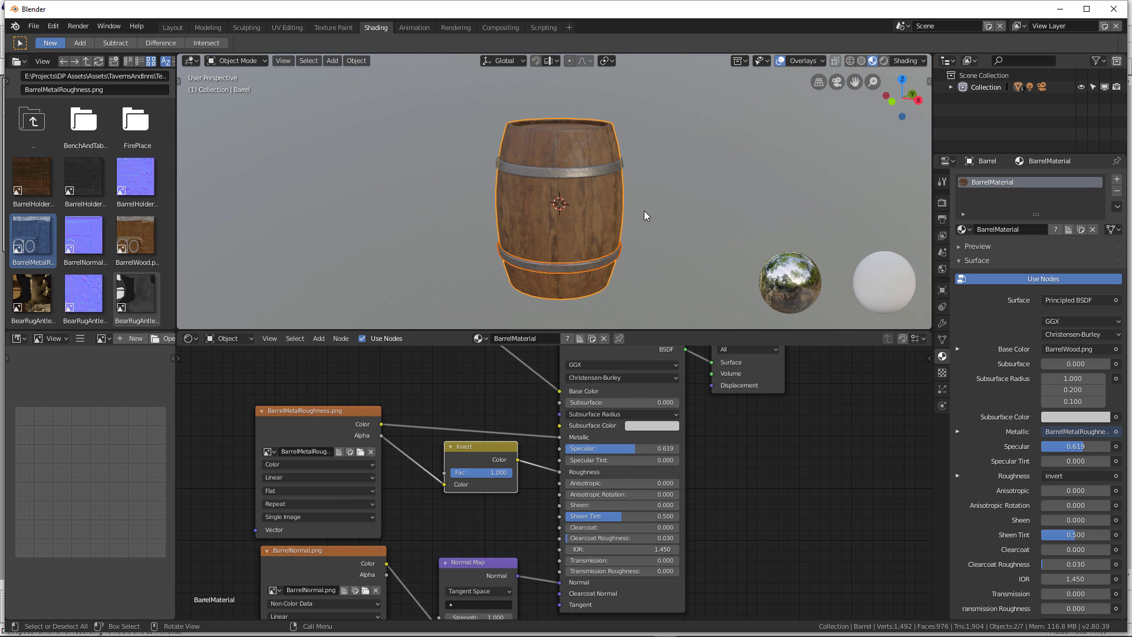
{"action": "middle_click_drag", "start_coordinate": [644, 211], "coordinate": [715, 156]}
{"action": "scroll", "coordinate": [517, 219], "scroll_direction": "up", "scroll_amount": 3}
{"action": "scroll", "coordinate": [567, 257], "scroll_direction": "down", "scroll_amount": 3}
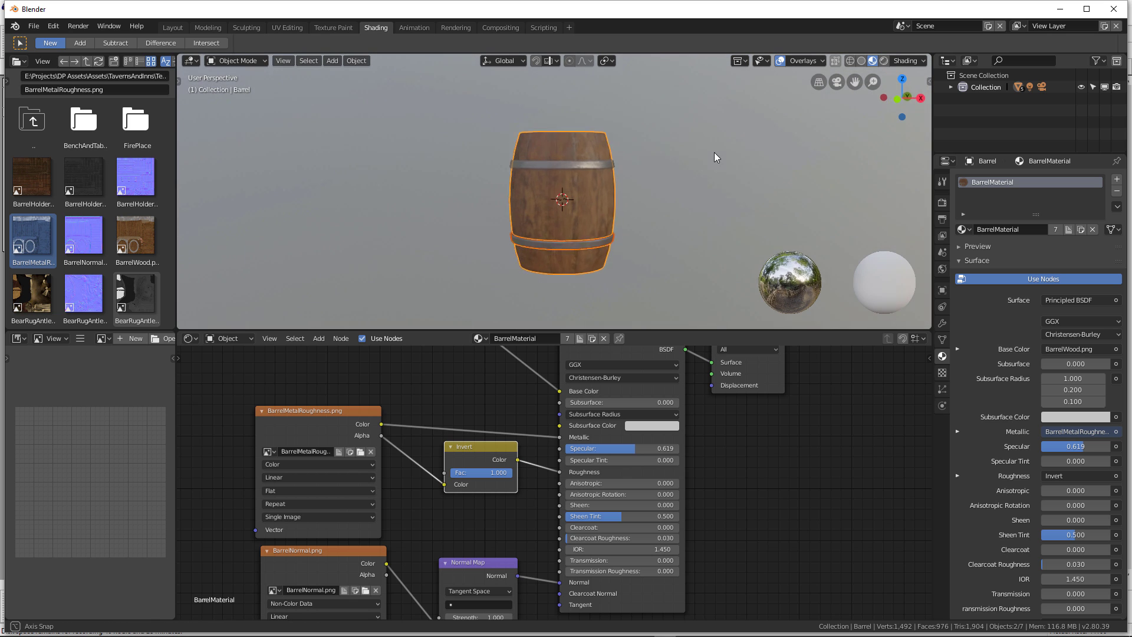
{"action": "scroll", "coordinate": [611, 189], "scroll_direction": "up", "scroll_amount": 3}
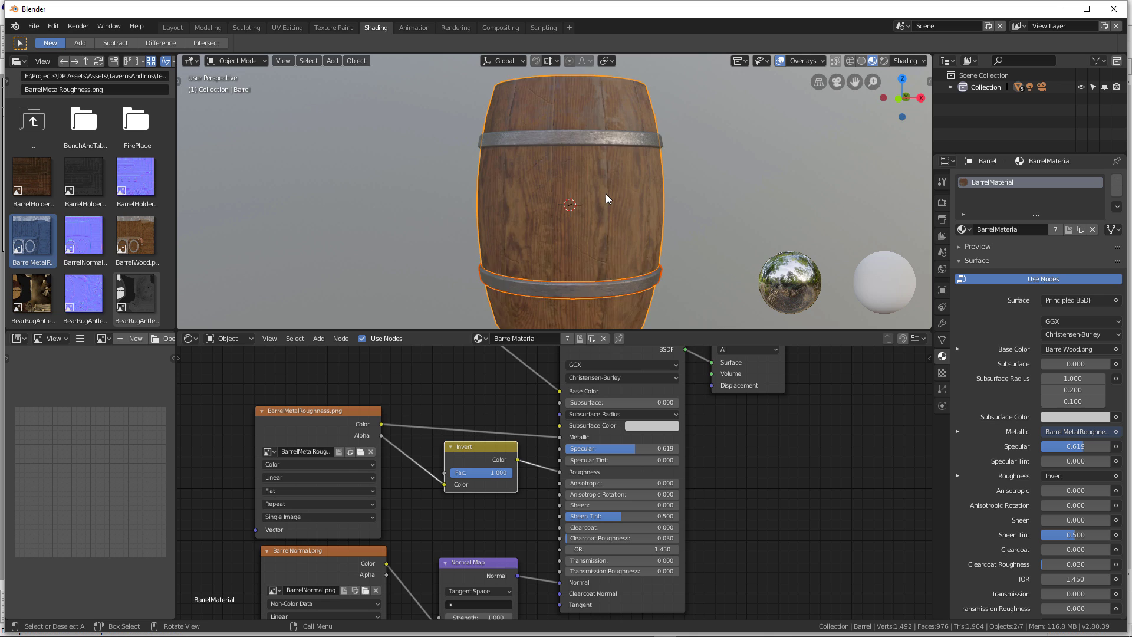
{"action": "scroll", "coordinate": [606, 193], "scroll_direction": "down", "scroll_amount": 2}
{"action": "middle_click_drag", "start_coordinate": [606, 193], "coordinate": [508, 208]}
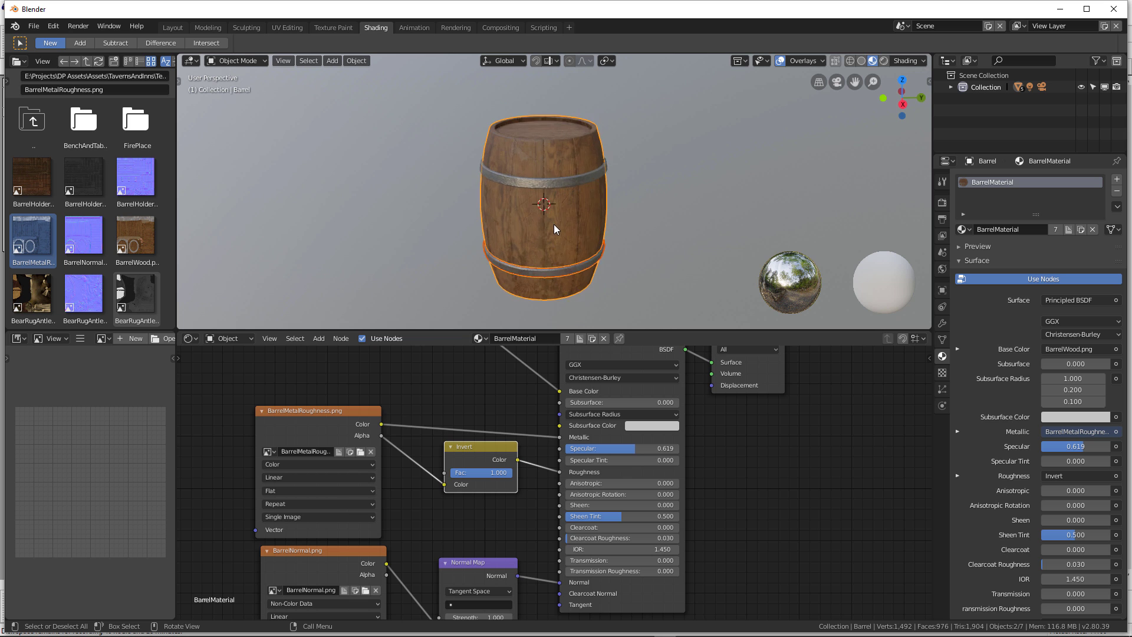
- Move the BarrelMetalRoughness node up and to the left in the node editor
{"action": "scroll", "coordinate": [554, 224], "scroll_direction": "up", "scroll_amount": 2}
{"action": "middle_click_drag", "start_coordinate": [553, 225], "coordinate": [526, 200]}
{"action": "scroll", "coordinate": [570, 240], "scroll_direction": "up", "scroll_amount": 2}
{"action": "scroll", "coordinate": [526, 200], "scroll_direction": "down", "scroll_amount": 3}
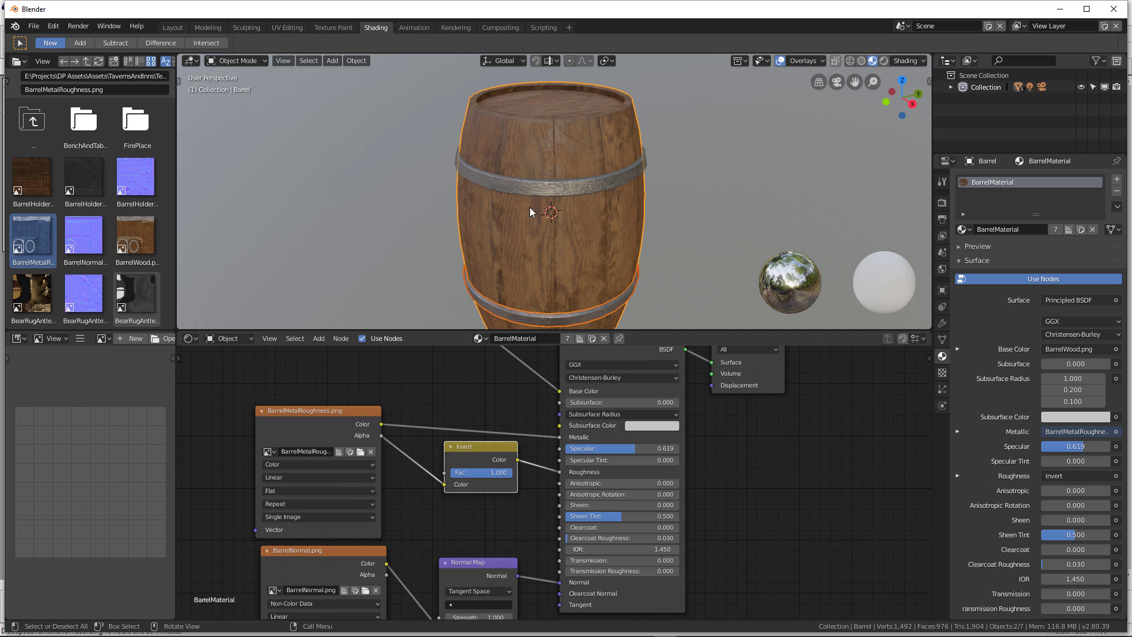
{"action": "scroll", "coordinate": [484, 357], "scroll_direction": "down", "scroll_amount": 4}
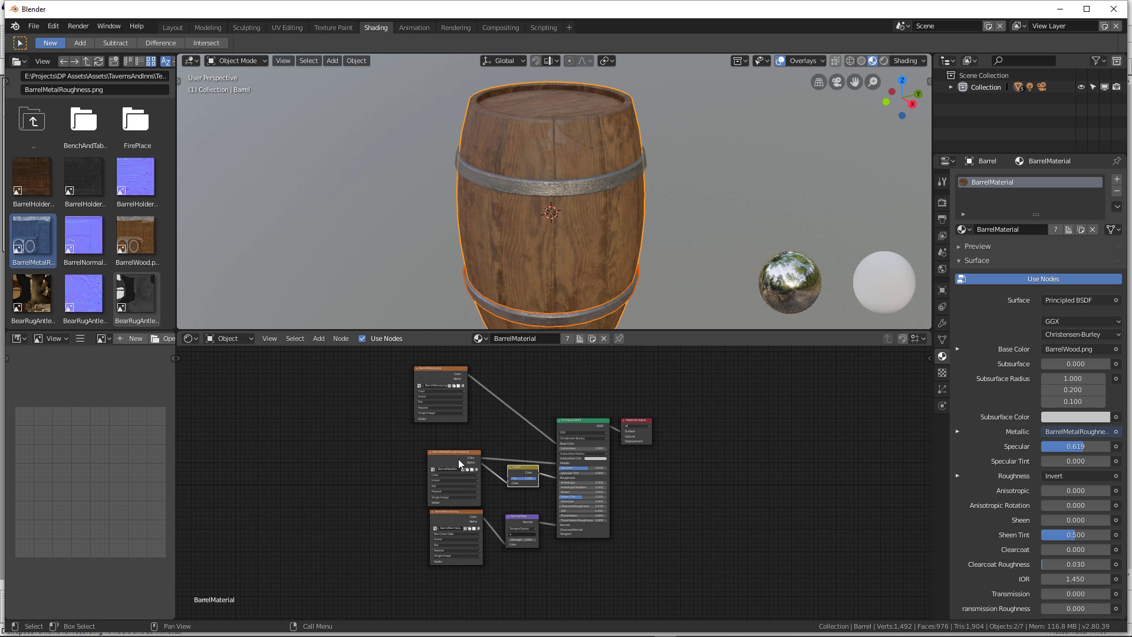
{"action": "left_click_drag", "start_coordinate": [457, 458], "coordinate": [445, 436]}
- Orbit and zoom around the barrel to view it more from the side
{"action": "scroll", "coordinate": [503, 296], "scroll_direction": "down", "scroll_amount": 2}
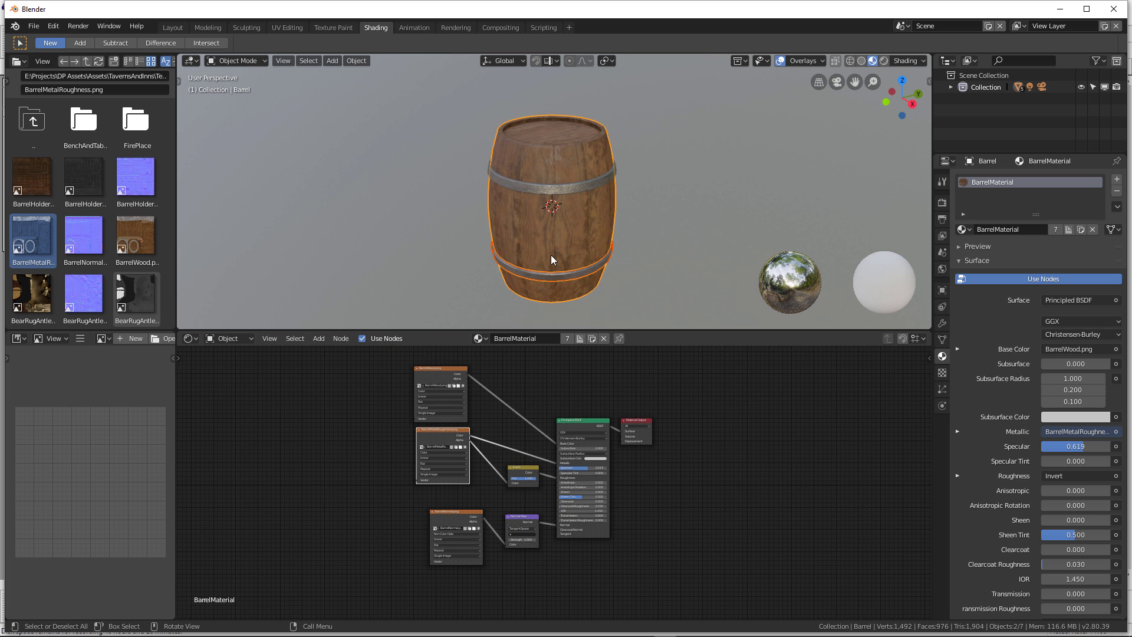
{"action": "mouse_move", "coordinate": [551, 255]}
{"action": "middle_mouse_down"}
{"action": "mouse_move", "coordinate": [455, 257]}
{"action": "mouse_move", "coordinate": [572, 249]}
{"action": "mouse_move", "coordinate": [563, 256]}
{"action": "middle_mouse_up"}
{"action": "scroll", "coordinate": [562, 256], "scroll_direction": "up", "scroll_amount": 2}
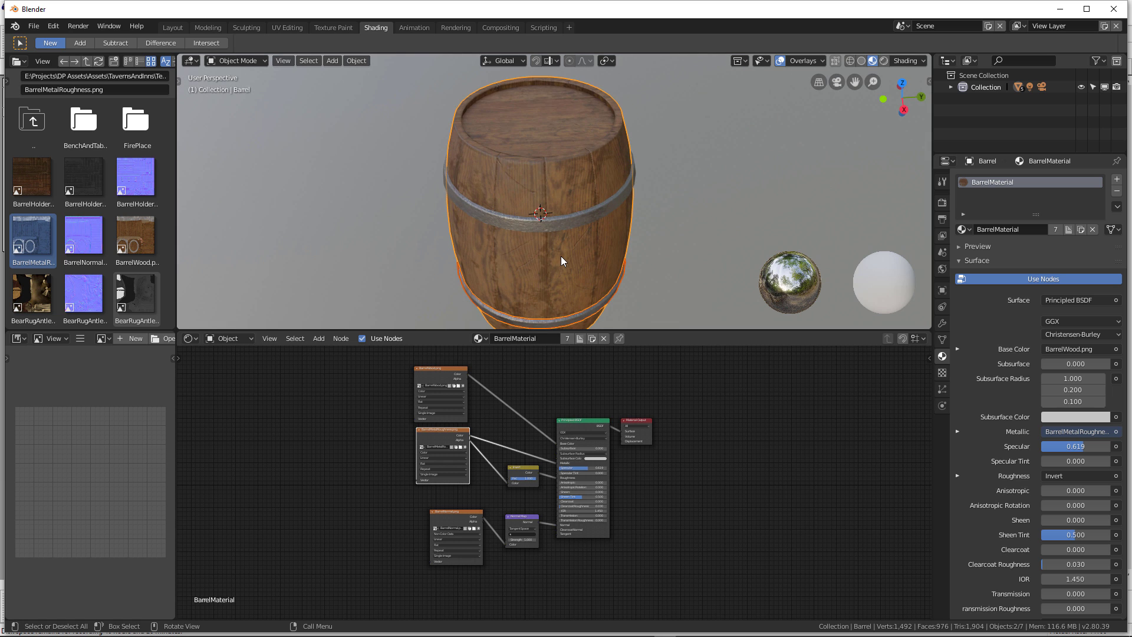
{"action": "scroll", "coordinate": [560, 257], "scroll_direction": "up", "scroll_amount": 3}
{"action": "scroll", "coordinate": [542, 247], "scroll_direction": "down", "scroll_amount": 3}
{"action": "middle_click_drag", "start_coordinate": [537, 247], "coordinate": [557, 230]}
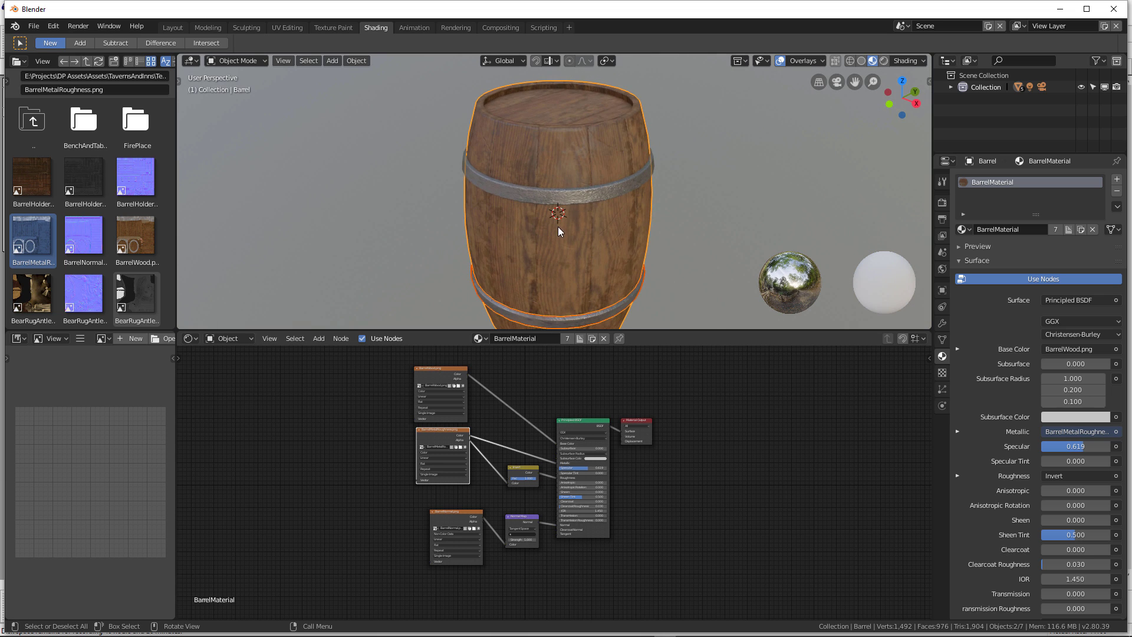
{"action": "scroll", "coordinate": [558, 227], "scroll_direction": "down", "scroll_amount": 3}
{"action": "scroll", "coordinate": [575, 244], "scroll_direction": "up", "scroll_amount": 3}
{"action": "scroll", "coordinate": [551, 269], "scroll_direction": "down", "scroll_amount": 1}
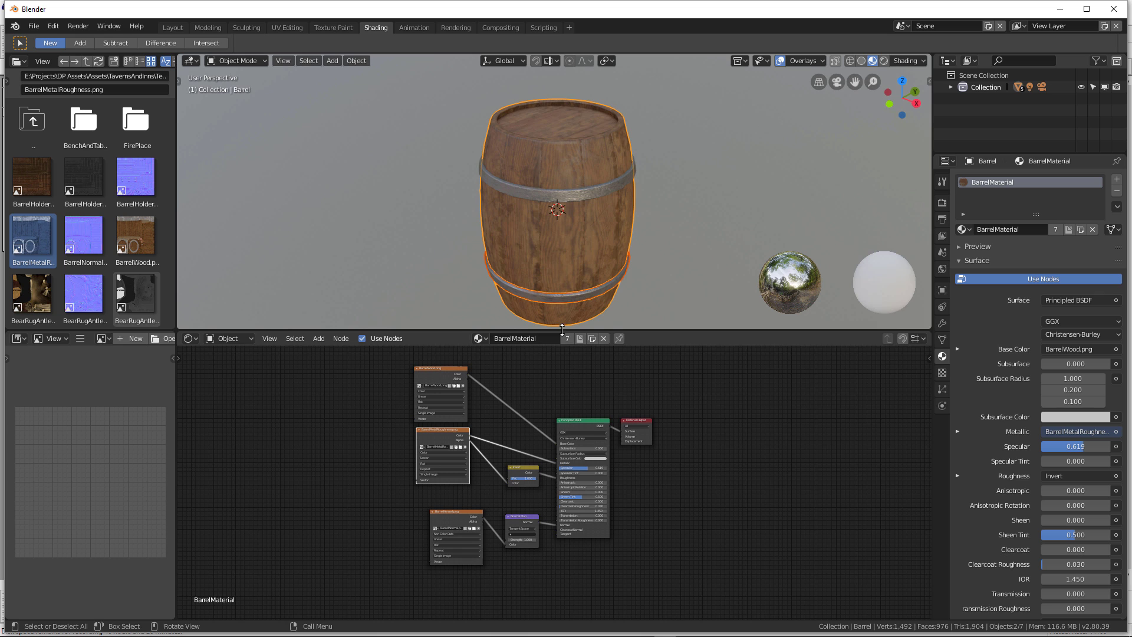
- Enlarge the 3D viewport downward over the node editor to show the whole barrel
{"action": "left_click_drag", "start_coordinate": [562, 329], "coordinate": [560, 368]}
{"action": "scroll", "coordinate": [550, 312], "scroll_direction": "up", "scroll_amount": 1}
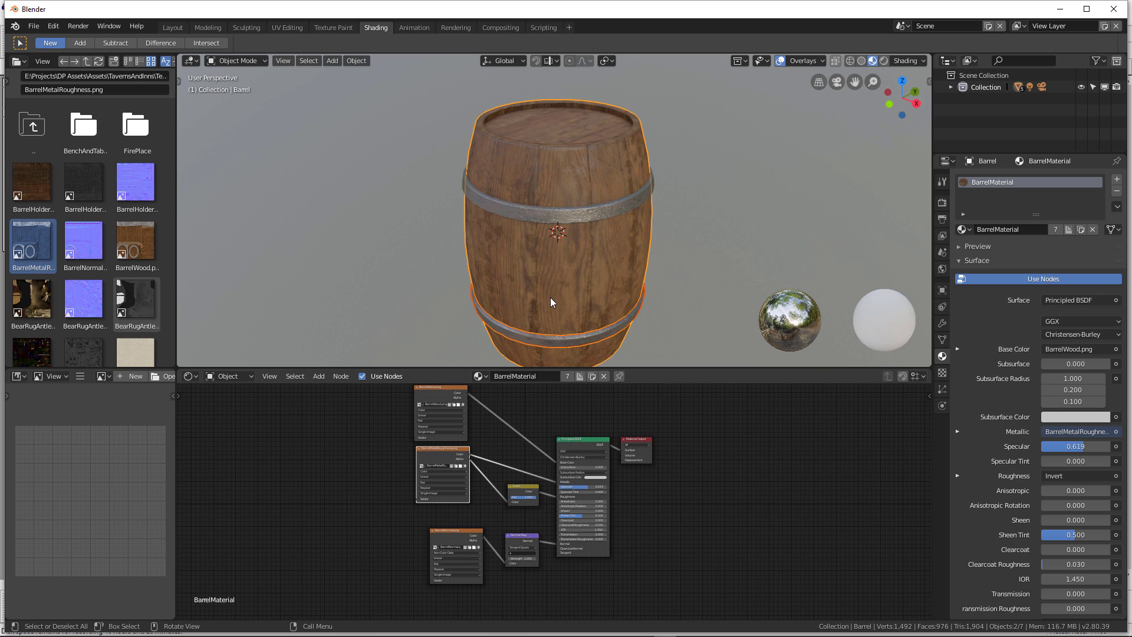
{"action": "scroll", "coordinate": [549, 297], "scroll_direction": "down", "scroll_amount": 1}
{"action": "scroll", "coordinate": [554, 290], "scroll_direction": "up", "scroll_amount": 2}
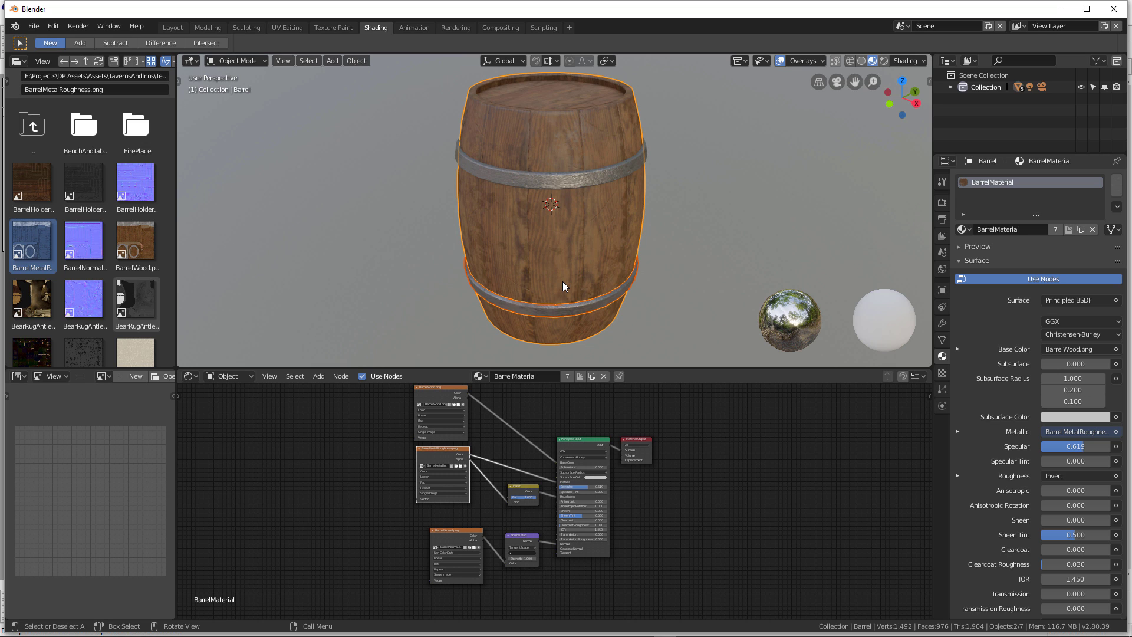
{"action": "scroll", "coordinate": [556, 278], "scroll_direction": "up", "scroll_amount": 1}
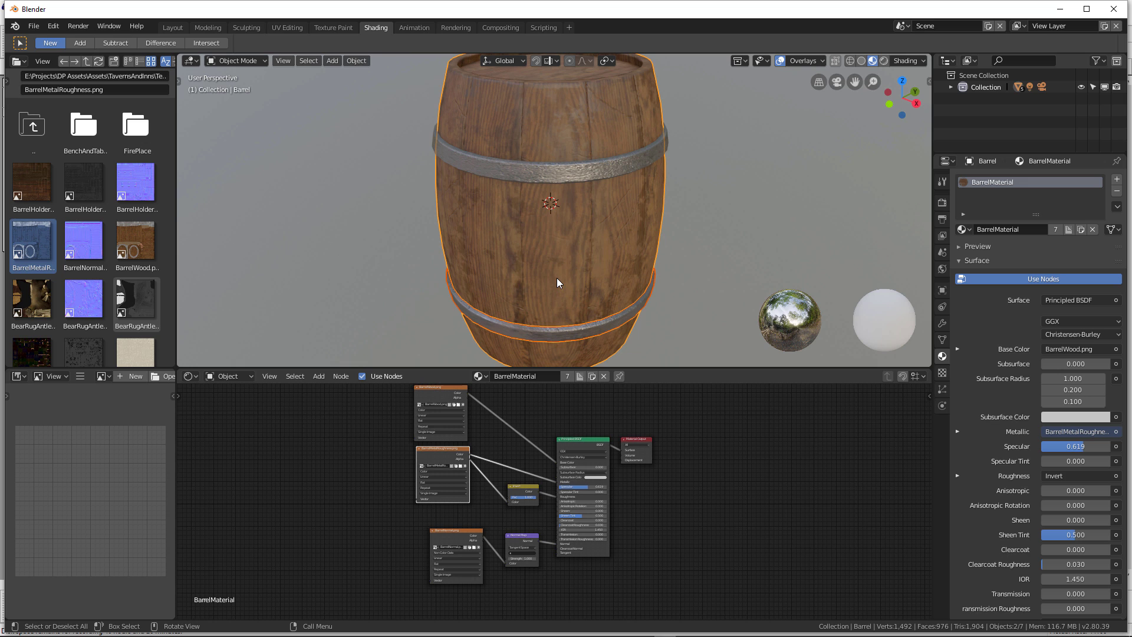
{"action": "scroll", "coordinate": [556, 278], "scroll_direction": "down", "scroll_amount": 1}
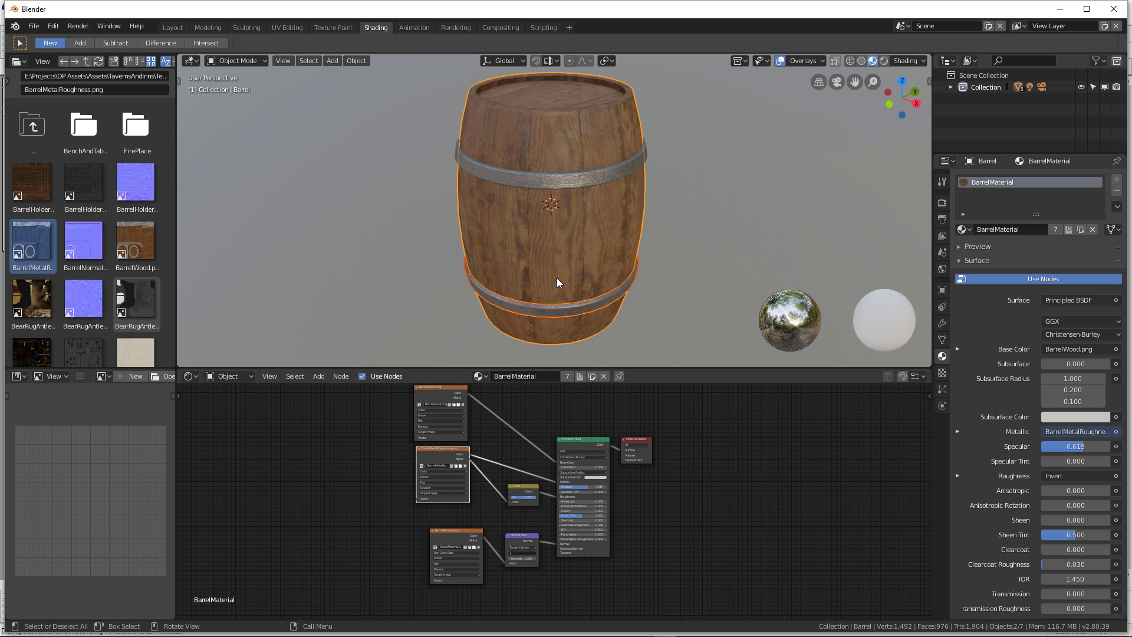
{"action": "scroll", "coordinate": [557, 277], "scroll_direction": "down", "scroll_amount": 1}
{"action": "scroll", "coordinate": [524, 270], "scroll_direction": "down", "scroll_amount": 1}
- Orbit the barrel slightly and deselect it to hide the selection outline
{"action": "mouse_move", "coordinate": [480, 243]}
{"action": "middle_mouse_down"}
{"action": "mouse_move", "coordinate": [489, 229]}
{"action": "mouse_move", "coordinate": [536, 239]}
{"action": "mouse_move", "coordinate": [500, 242]}
{"action": "middle_mouse_up"}
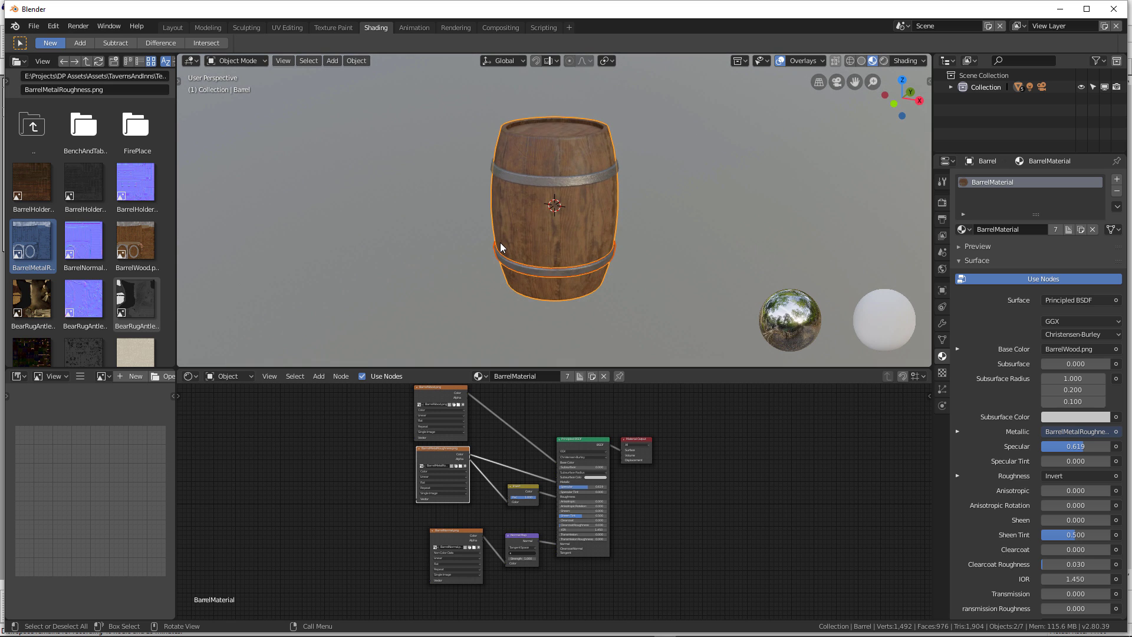
{"action": "scroll", "coordinate": [500, 242], "scroll_direction": "up", "scroll_amount": 2}
{"action": "left_click", "coordinate": [409, 263]}
{"action": "scroll", "coordinate": [418, 289], "scroll_direction": "down", "scroll_amount": 1}
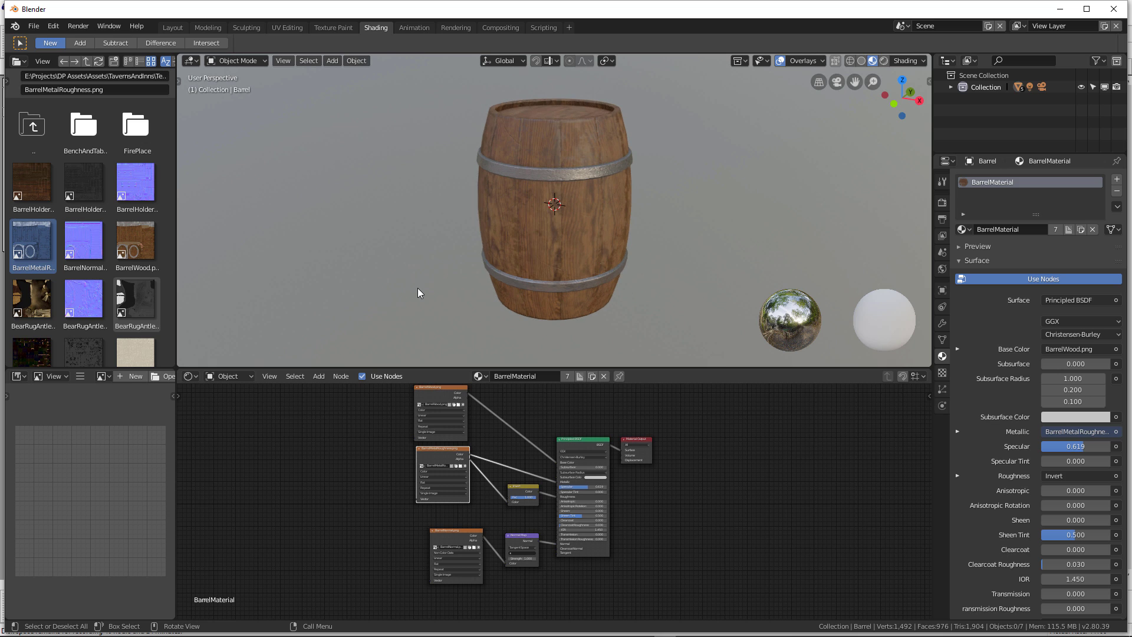